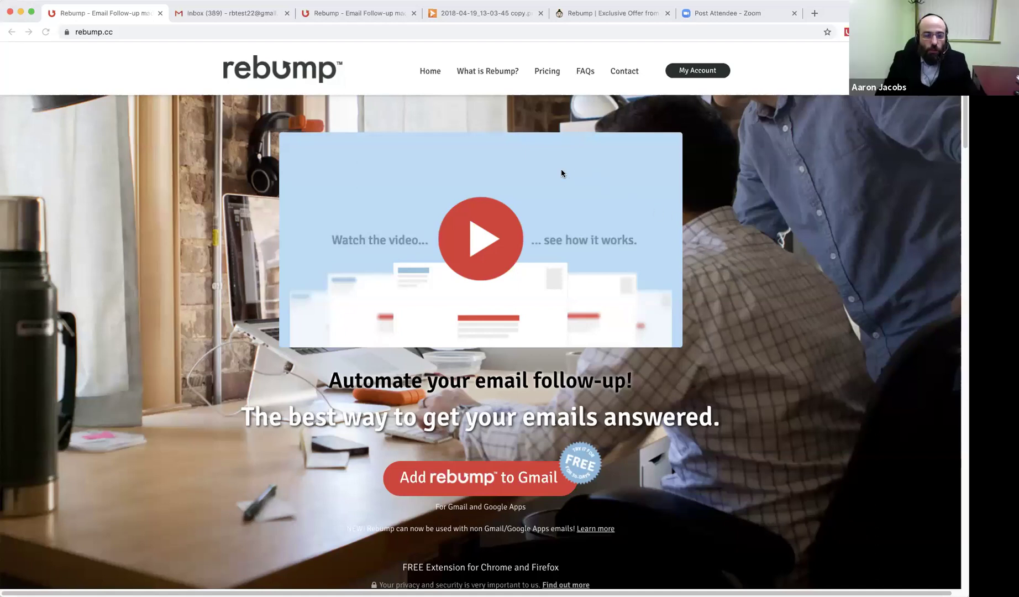
Step: Switch to the Rebump account page and open Bump Settings to view the default sequence
{"action": "left_click", "coordinate": [354, 9]}
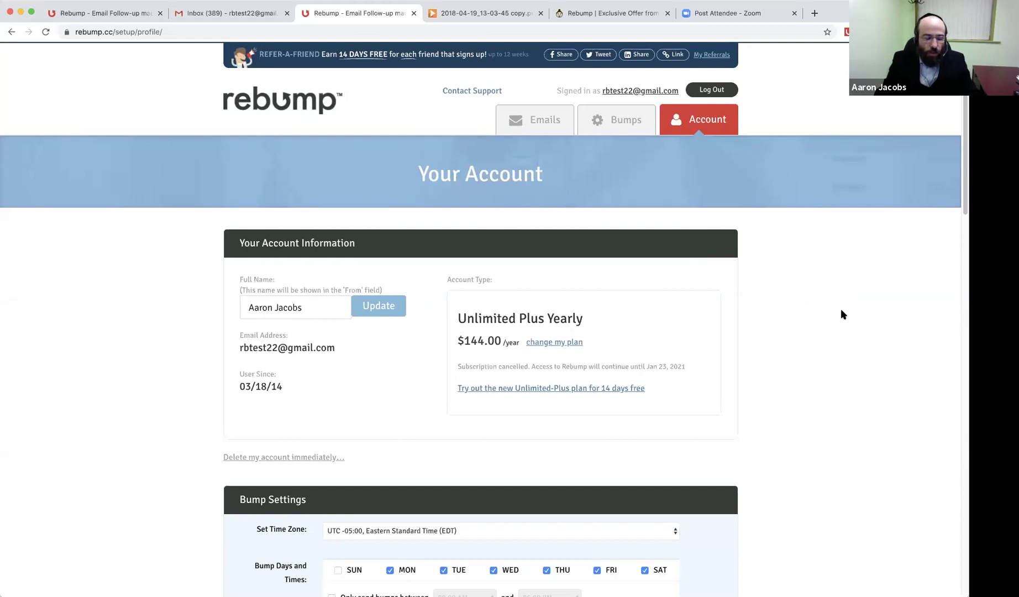
{"action": "left_click", "coordinate": [623, 126]}
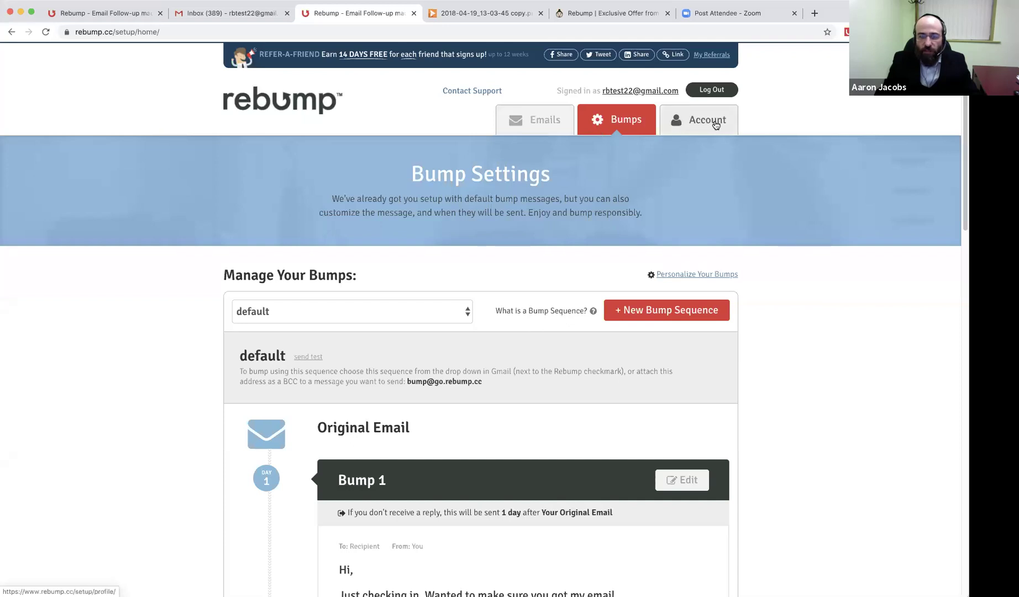
Step: Scroll through the default sequence to review Bump 1 and Bump 2's {firstname} 'read this' message
{"action": "scroll", "coordinate": [628, 247], "scroll_direction": "down", "scroll_amount": 2}
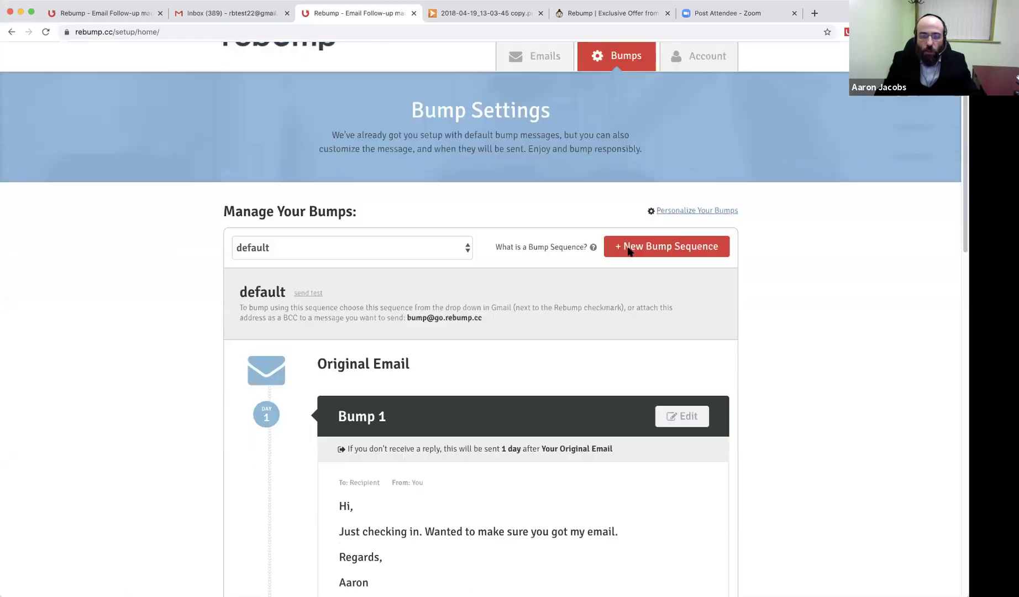
{"action": "scroll", "coordinate": [628, 250], "scroll_direction": "down", "scroll_amount": 2}
{"action": "scroll", "coordinate": [627, 249], "scroll_direction": "down", "scroll_amount": 2}
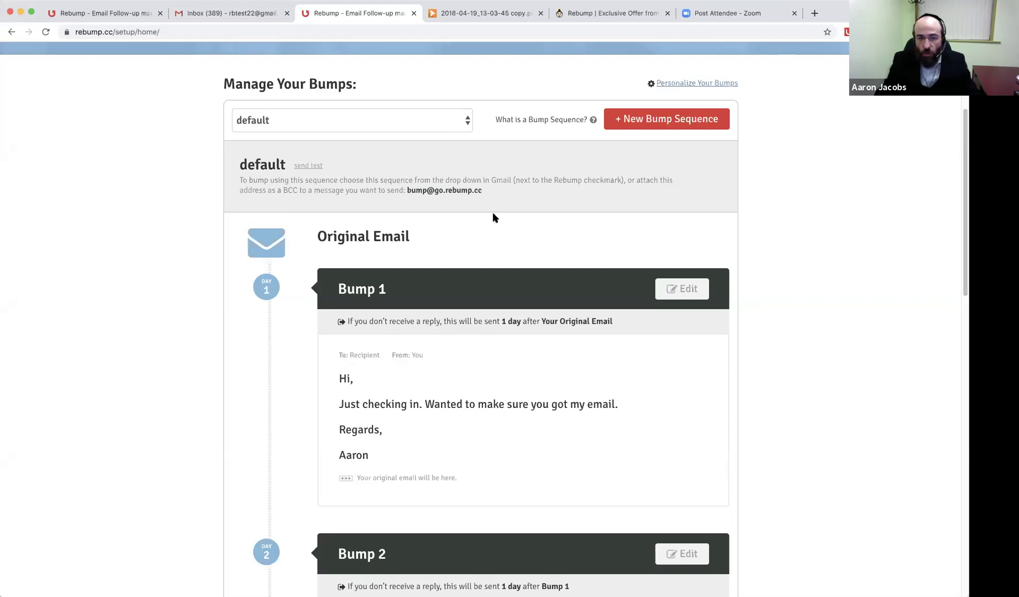
{"action": "scroll", "coordinate": [491, 217], "scroll_direction": "down", "scroll_amount": 2}
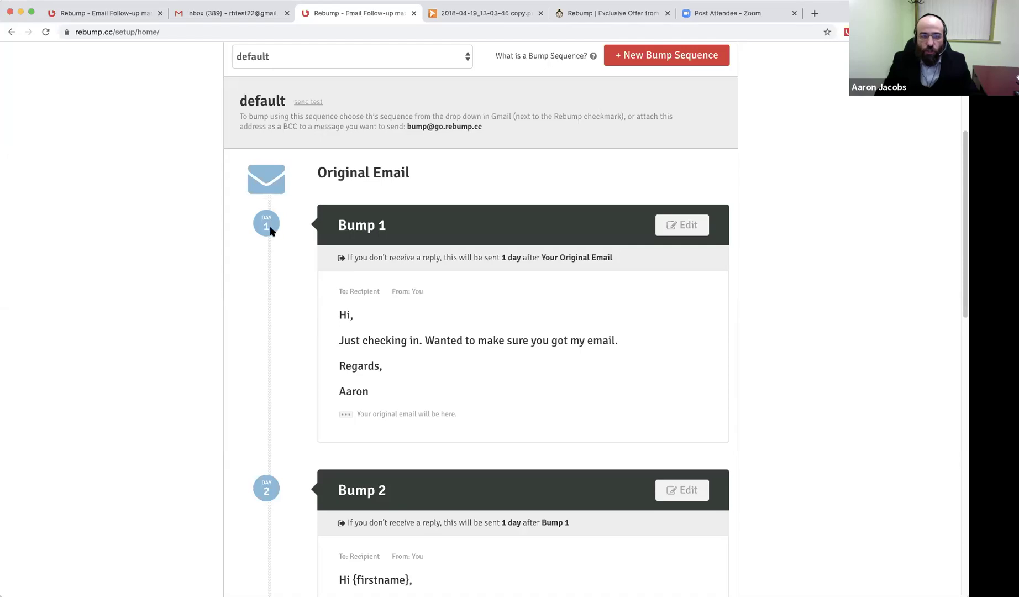
{"action": "scroll", "coordinate": [267, 277], "scroll_direction": "down", "scroll_amount": 5}
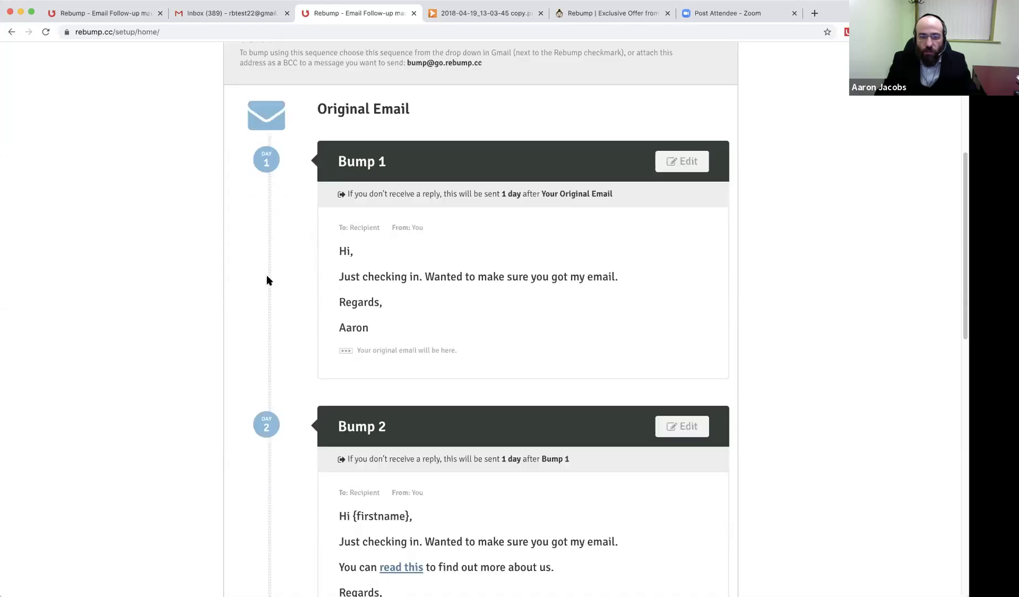
{"action": "scroll", "coordinate": [267, 275], "scroll_direction": "up", "scroll_amount": 3}
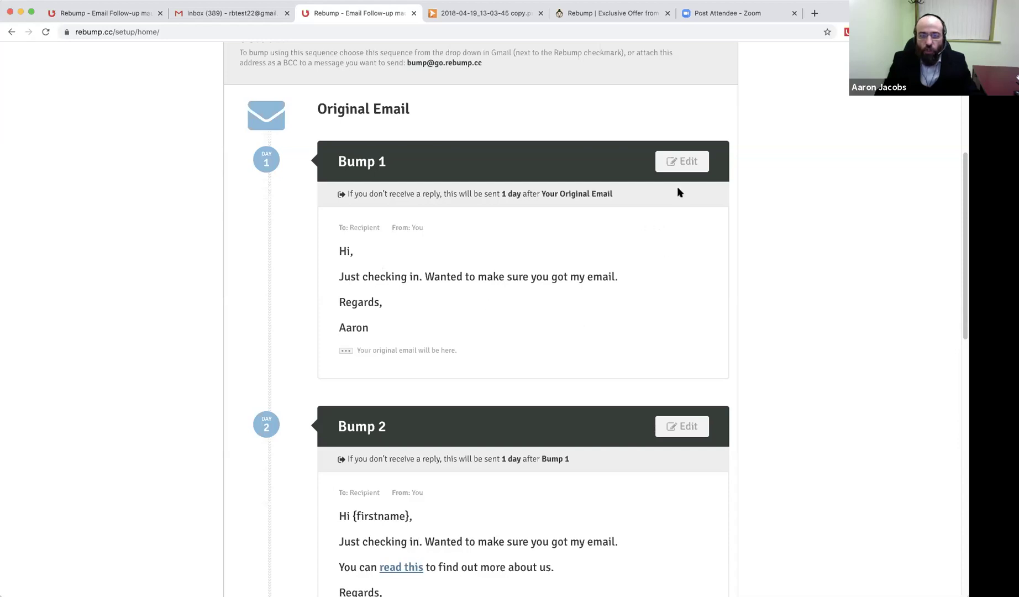
Step: Edit Bump 1, keep its delay at 1 day after the original email, and save
{"action": "left_click", "coordinate": [688, 162]}
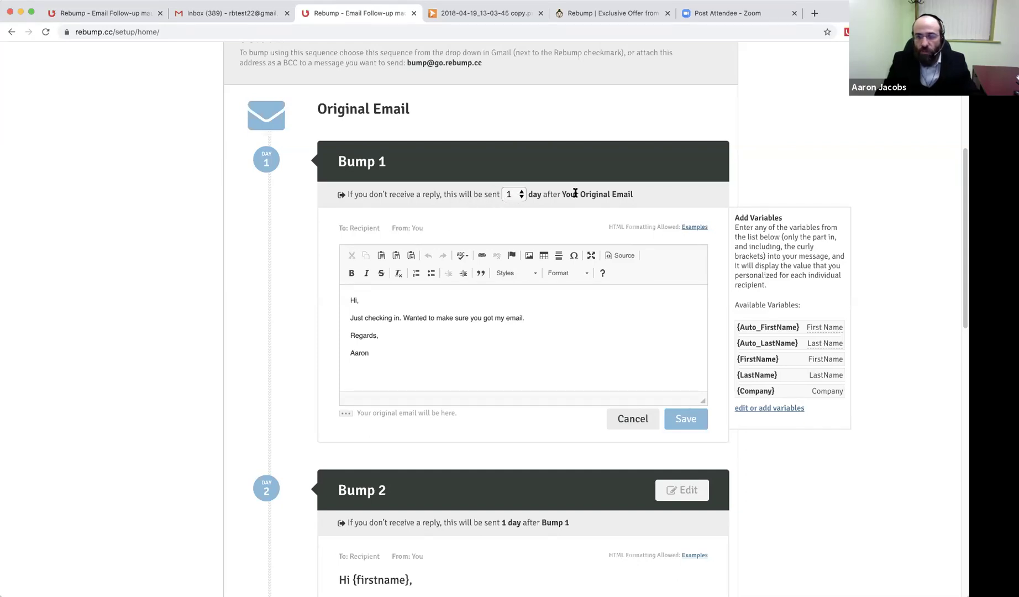
{"action": "left_click", "coordinate": [510, 196]}
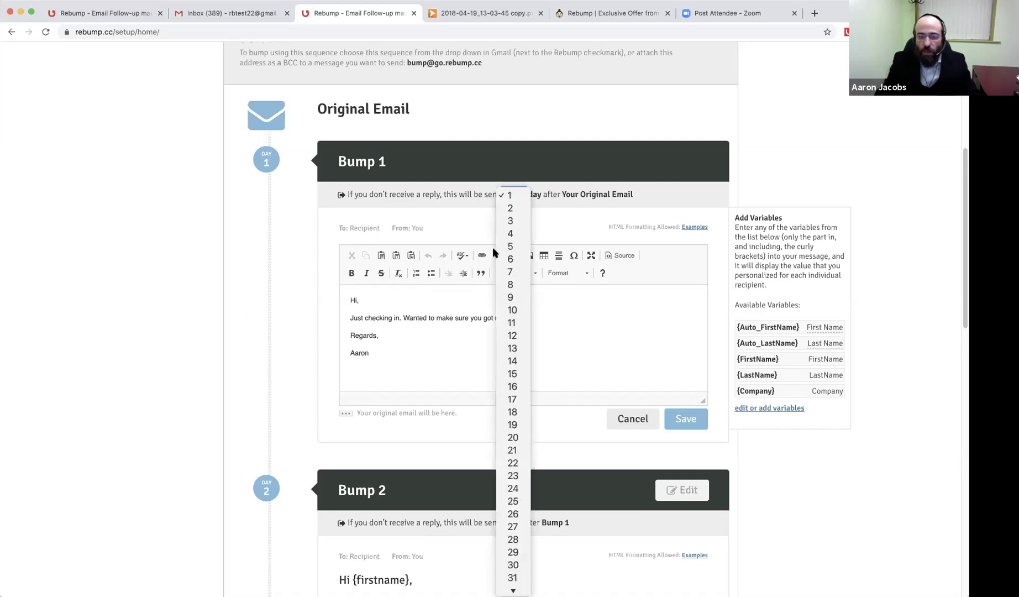
{"action": "left_click", "coordinate": [464, 190]}
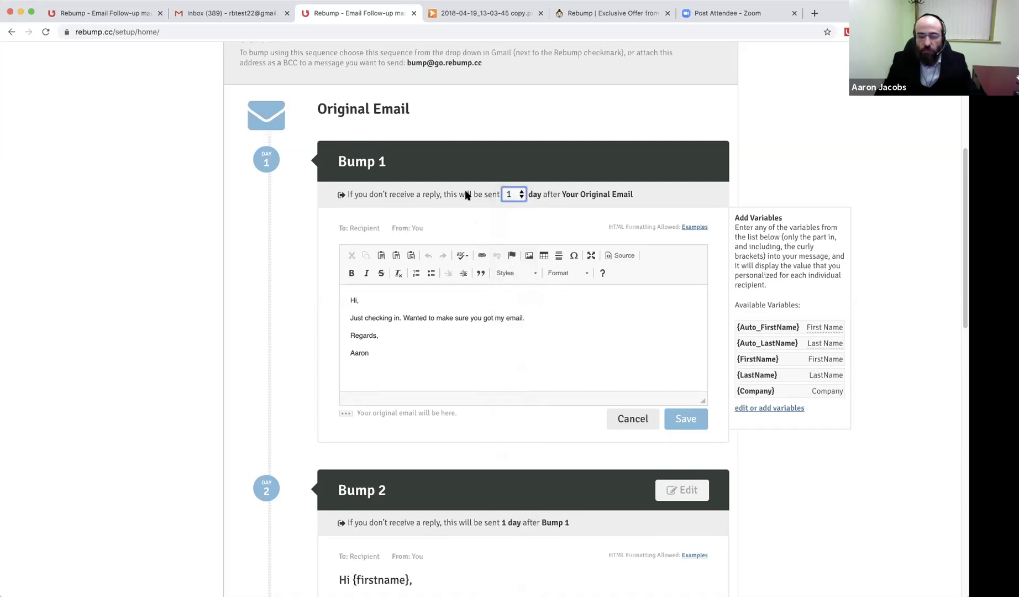
{"action": "left_click", "coordinate": [685, 419]}
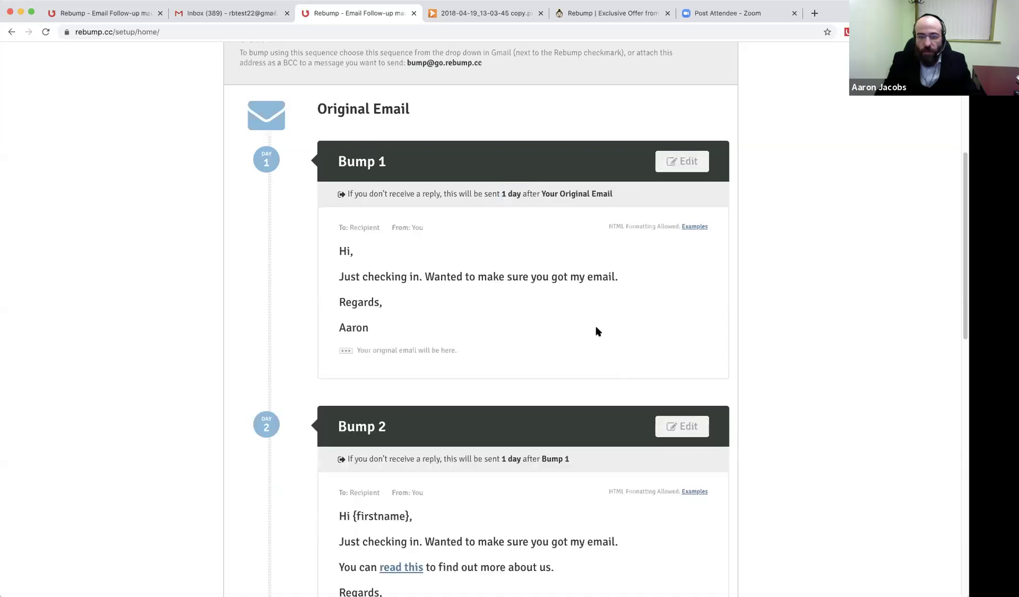
Step: Open Bump 2 for editing and select the {firstname} variable in its greeting
{"action": "scroll", "coordinate": [595, 332], "scroll_direction": "down", "scroll_amount": 1}
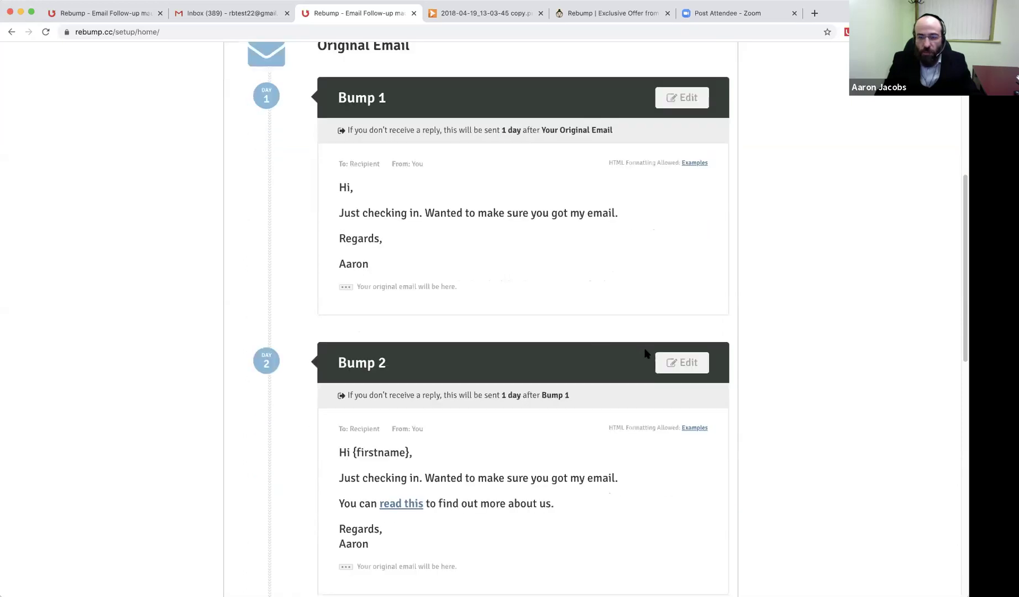
{"action": "left_click", "coordinate": [683, 364]}
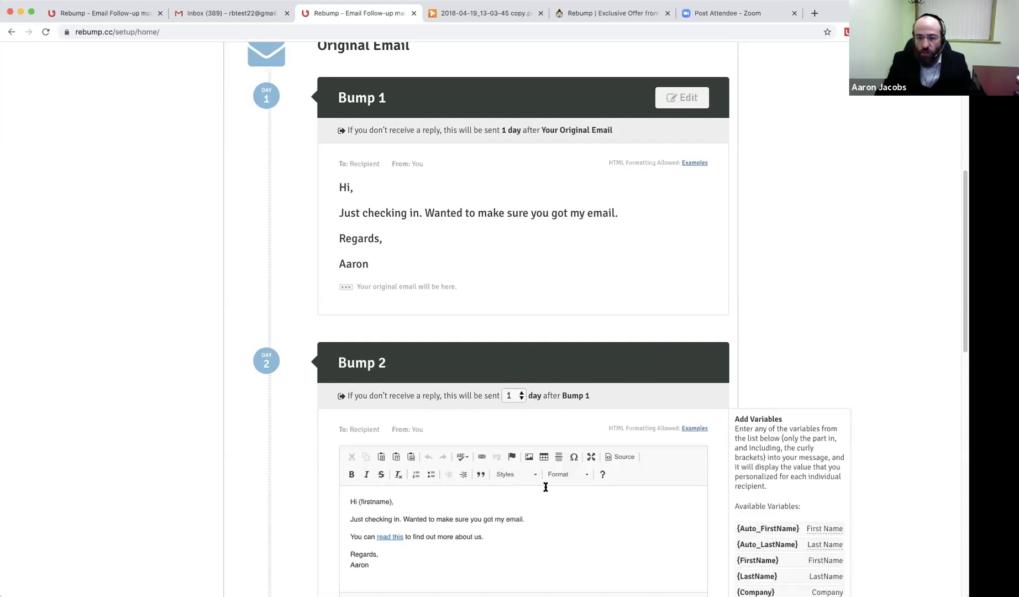
{"action": "scroll", "coordinate": [519, 400], "scroll_direction": "down", "scroll_amount": 3}
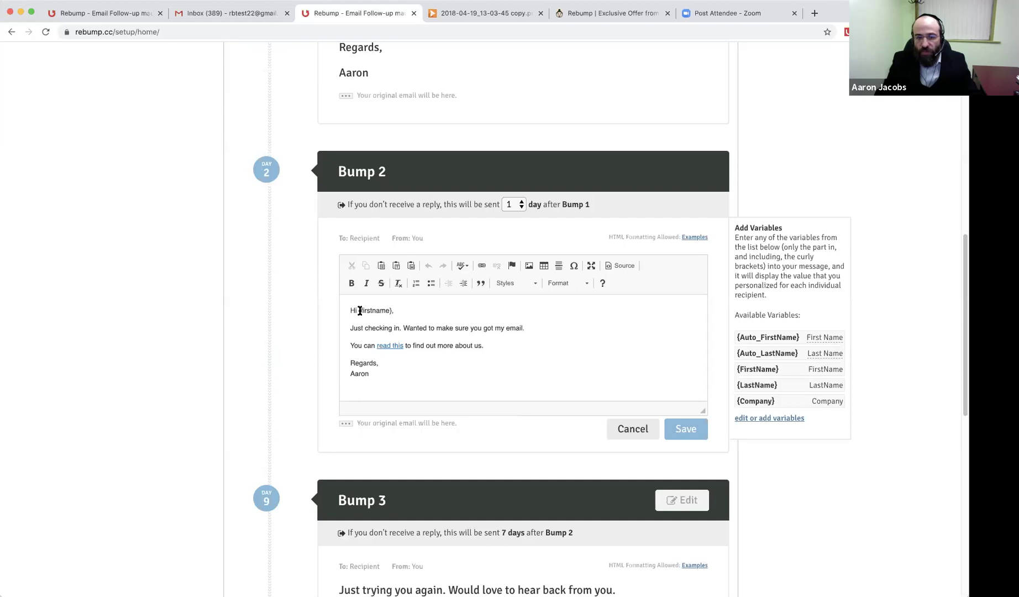
{"action": "left_click_drag", "start_coordinate": [359, 310], "coordinate": [410, 321]}
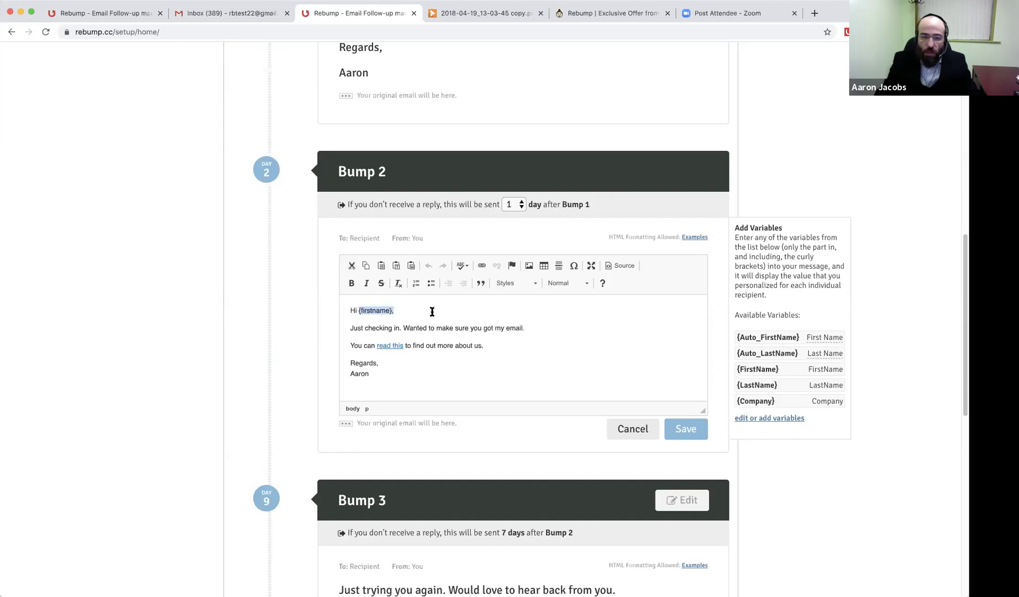
{"action": "scroll", "coordinate": [480, 321], "scroll_direction": "up", "scroll_amount": 3}
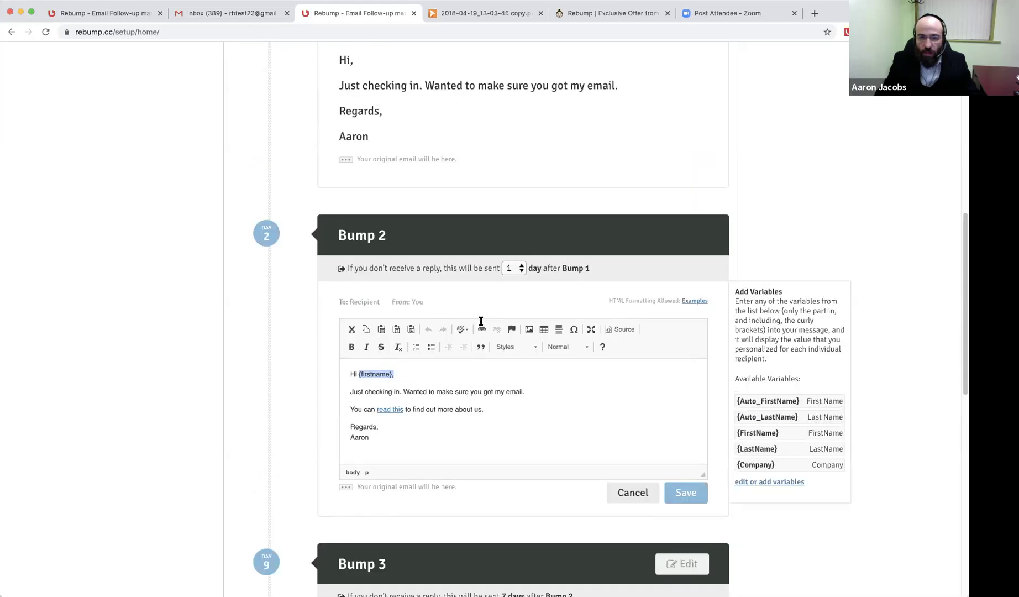
{"action": "scroll", "coordinate": [480, 322], "scroll_direction": "down", "scroll_amount": 1}
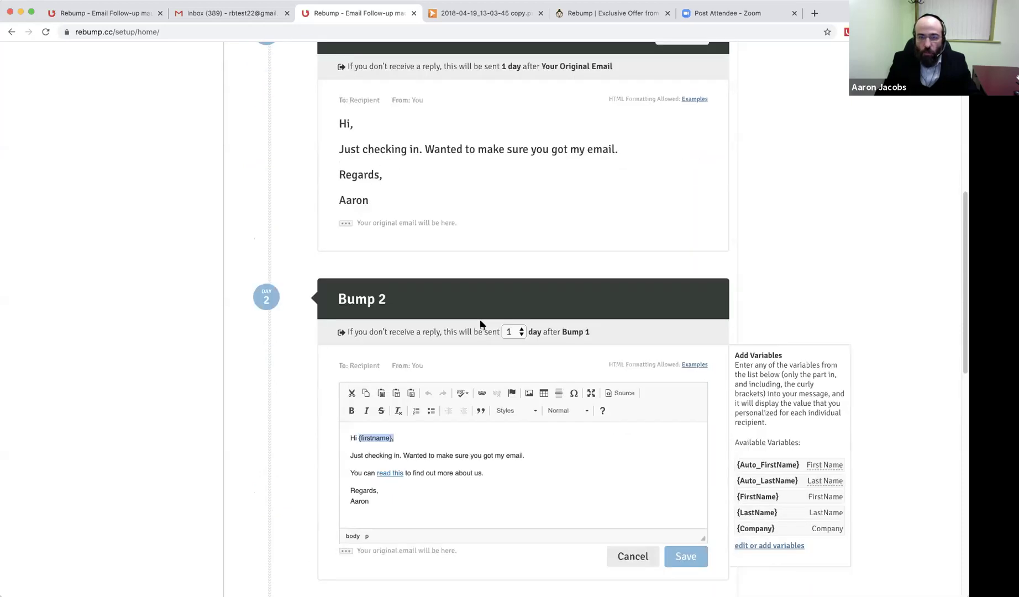
{"action": "scroll", "coordinate": [740, 365], "scroll_direction": "down", "scroll_amount": 3}
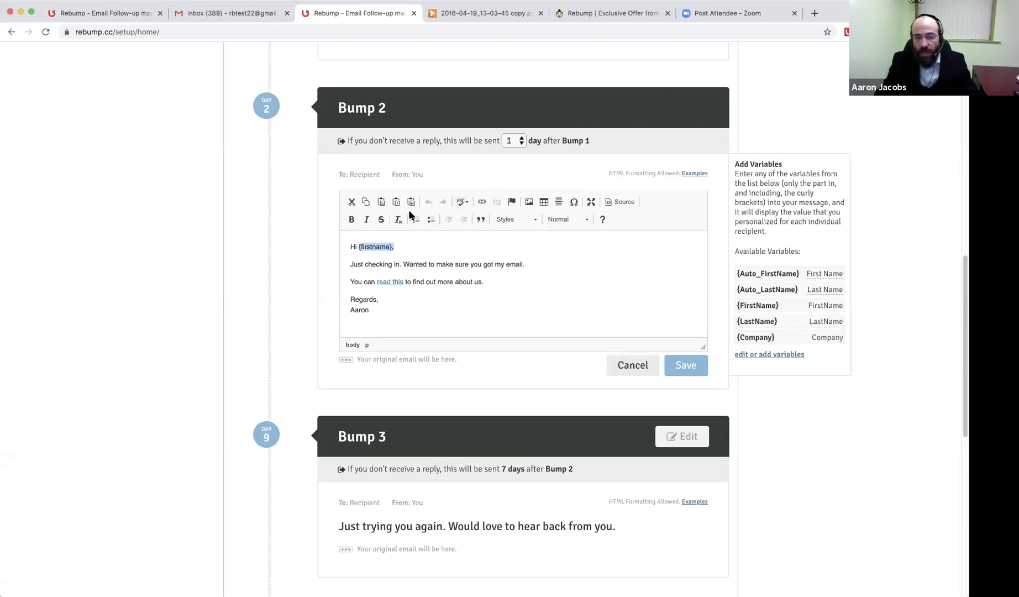
Step: Inspect the Hi {firstname} greeting and {Auto_FirstName} variable unchanged, then return to the page top
{"action": "left_click_drag", "start_coordinate": [358, 246], "coordinate": [412, 238]}
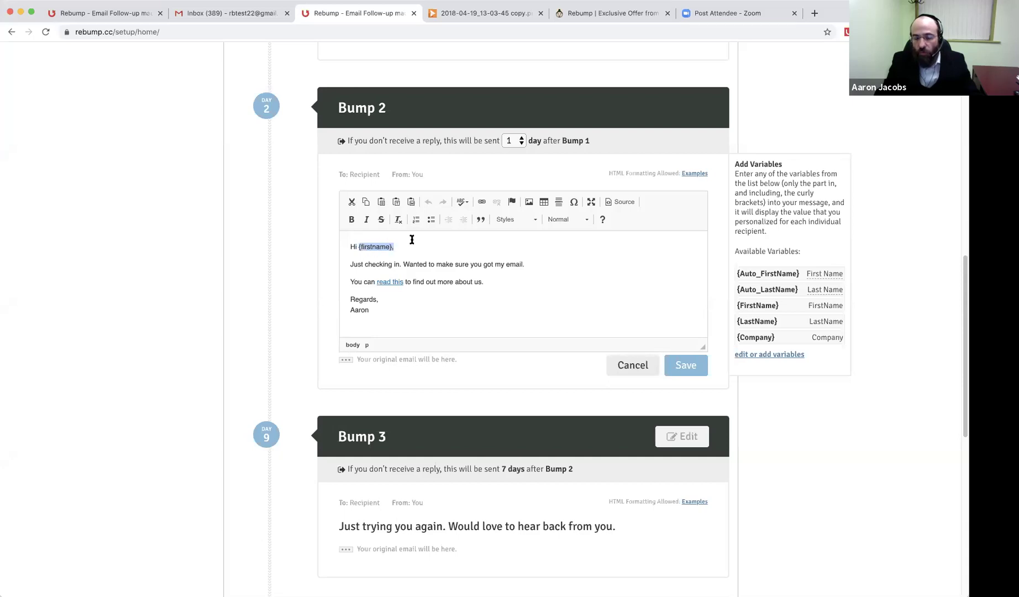
{"action": "left_click", "coordinate": [380, 246]}
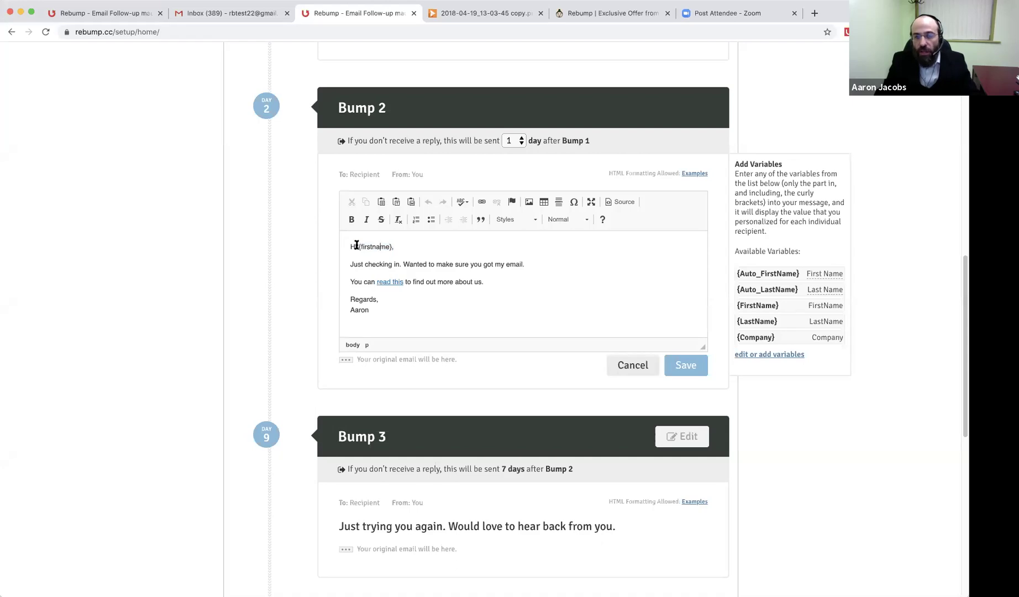
{"action": "left_click_drag", "start_coordinate": [357, 247], "coordinate": [395, 246]}
{"action": "left_click", "coordinate": [380, 246]}
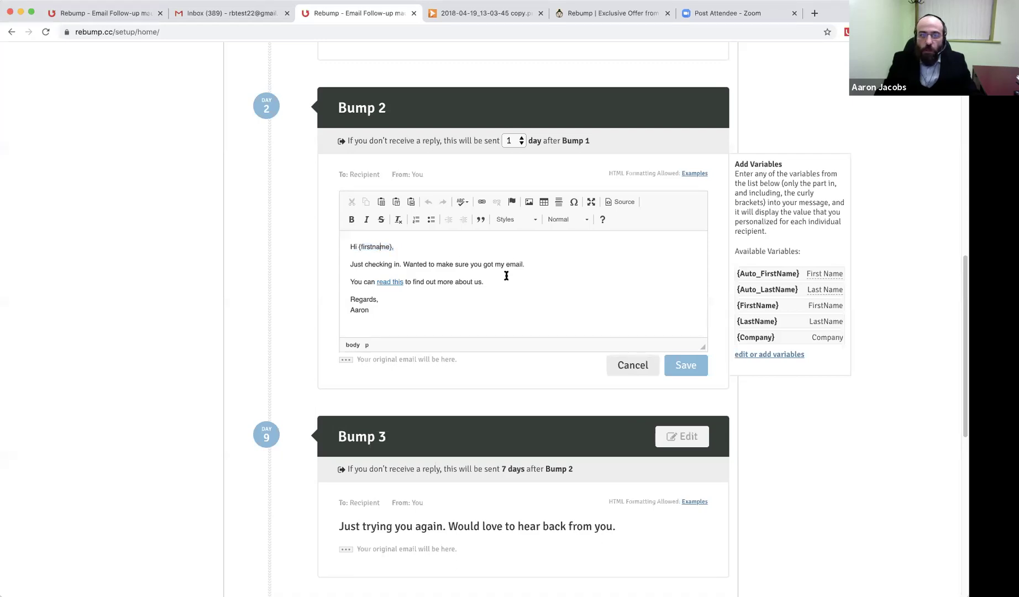
{"action": "scroll", "coordinate": [506, 275], "scroll_direction": "up", "scroll_amount": 2}
{"action": "scroll", "coordinate": [507, 275], "scroll_direction": "down", "scroll_amount": 2}
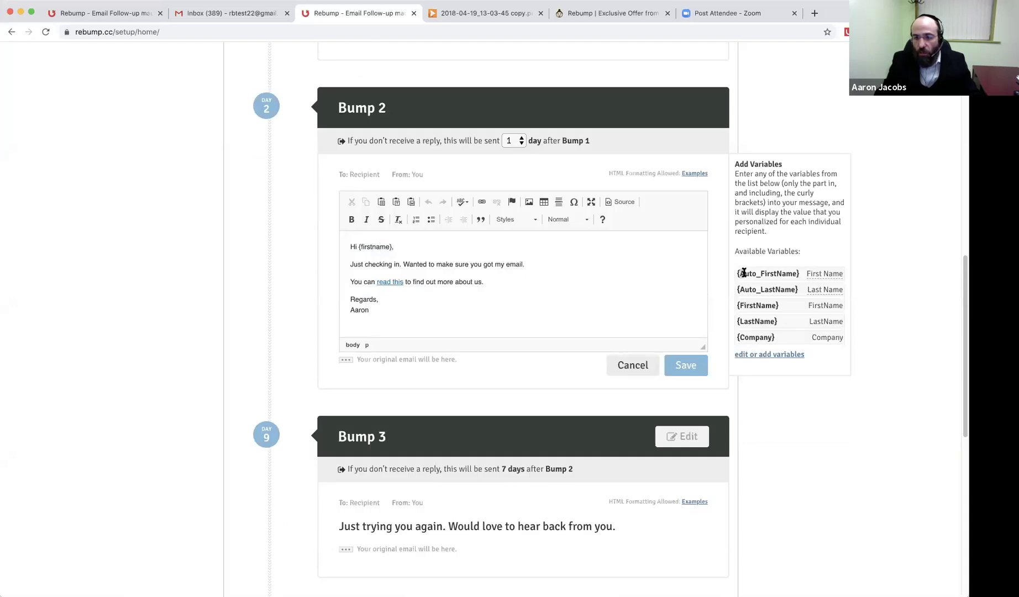
{"action": "left_click_drag", "start_coordinate": [744, 273], "coordinate": [759, 273]}
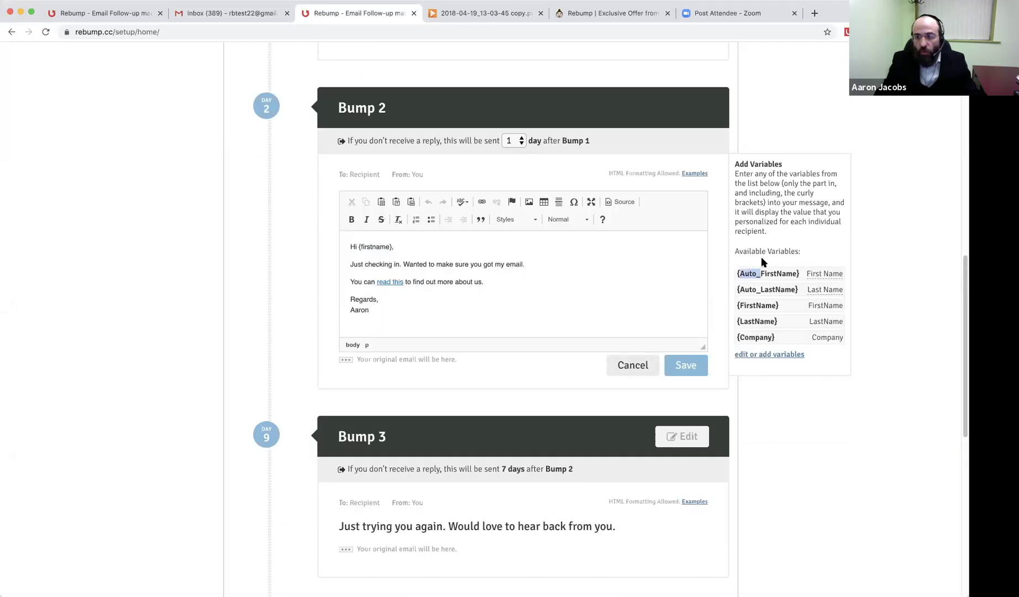
{"action": "scroll", "coordinate": [761, 256], "scroll_direction": "up", "scroll_amount": 10}
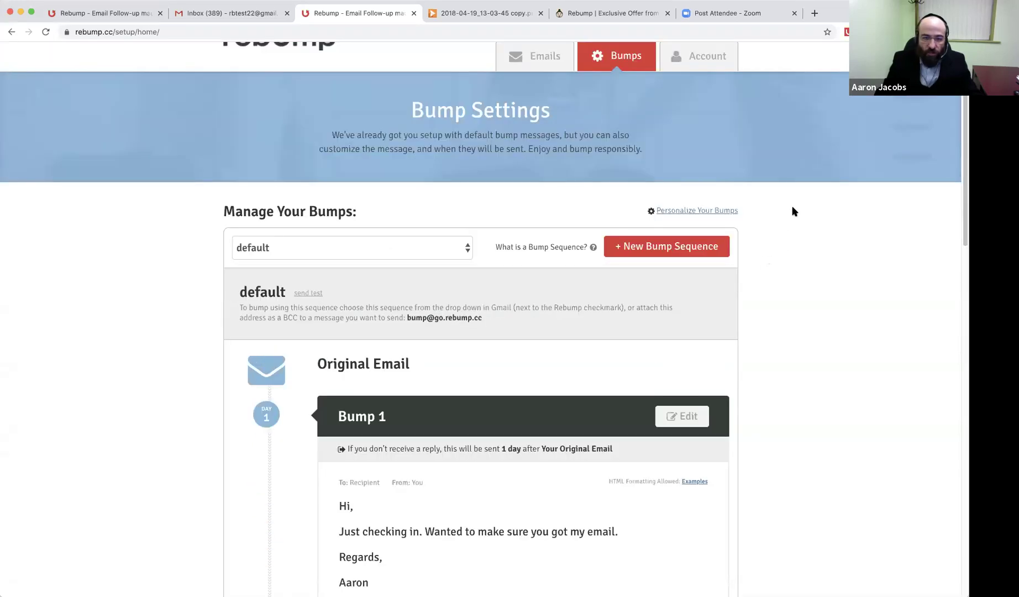
{"action": "scroll", "coordinate": [795, 209], "scroll_direction": "down", "scroll_amount": 3}
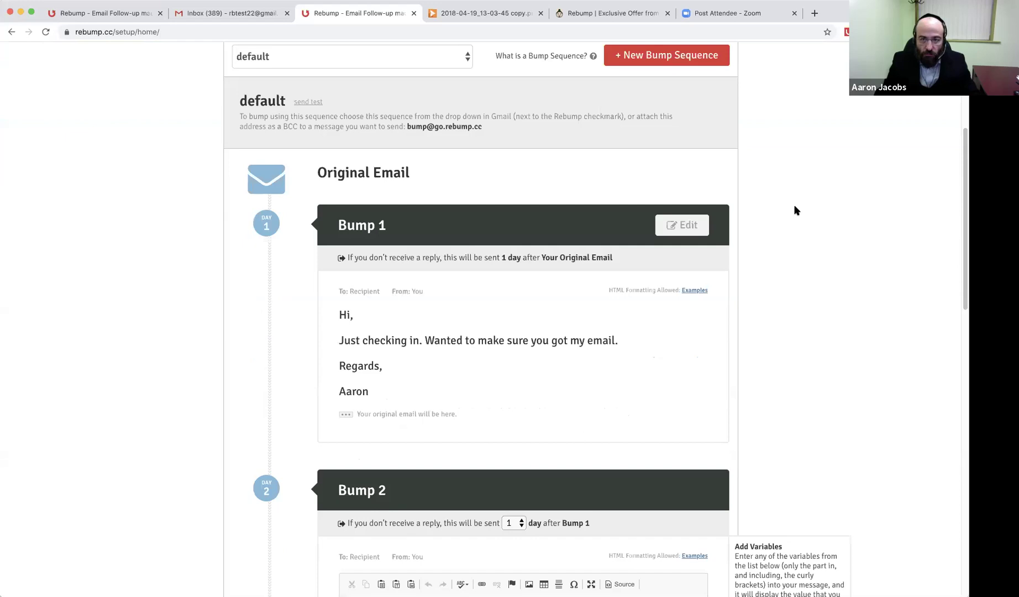
{"action": "scroll", "coordinate": [796, 210], "scroll_direction": "down", "scroll_amount": 5}
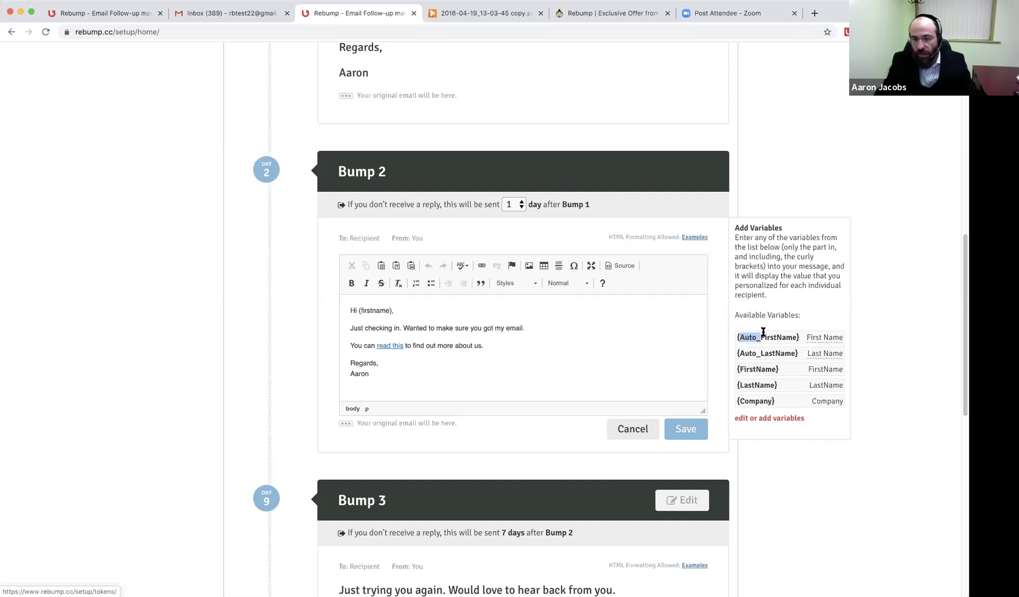
{"action": "scroll", "coordinate": [777, 306], "scroll_direction": "up", "scroll_amount": 6}
{"action": "scroll", "coordinate": [776, 307], "scroll_direction": "up", "scroll_amount": 3}
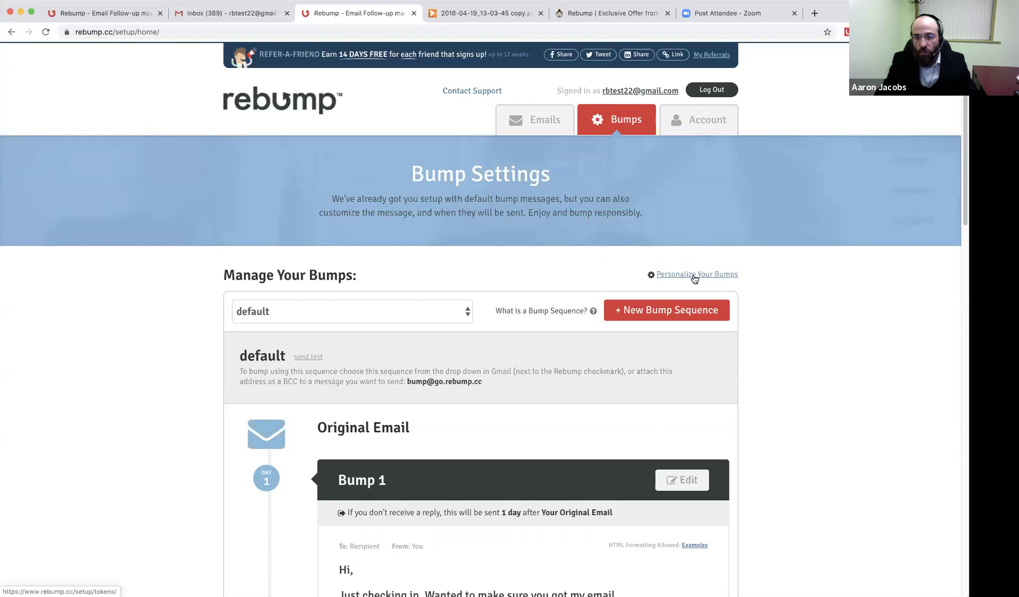
Step: Open Personalize Your Bumps and view the table of 2 contacts' names and companies
{"action": "left_click", "coordinate": [695, 279]}
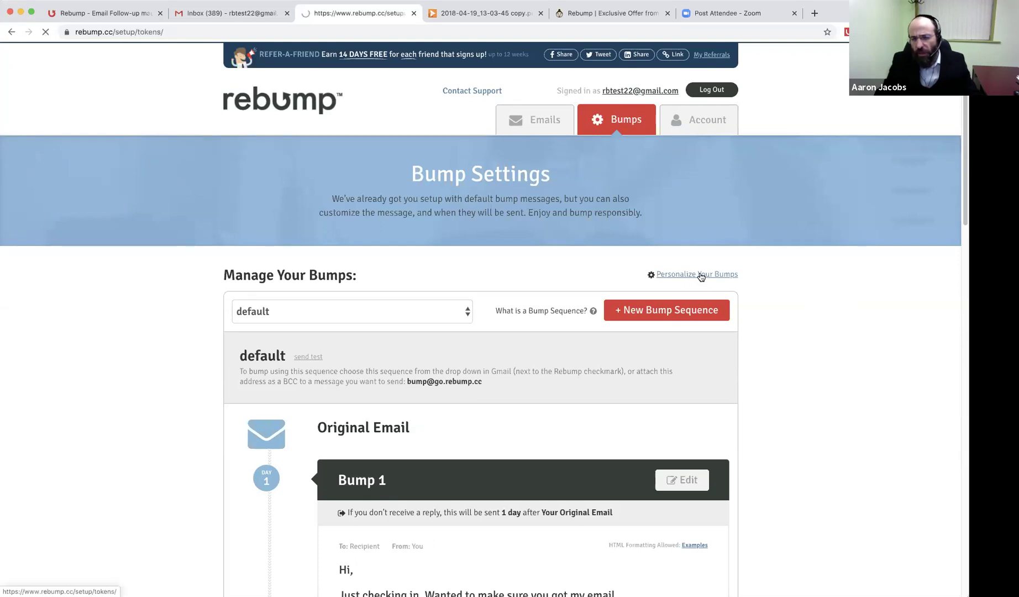
{"action": "scroll", "coordinate": [707, 269], "scroll_direction": "down", "scroll_amount": 3}
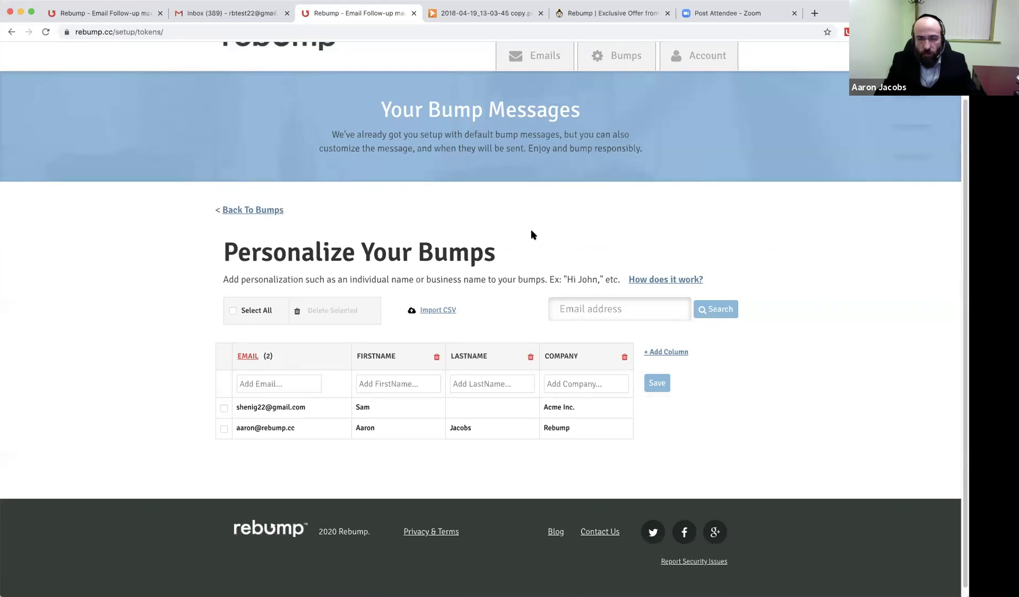
{"action": "scroll", "coordinate": [530, 231], "scroll_direction": "down", "scroll_amount": 1}
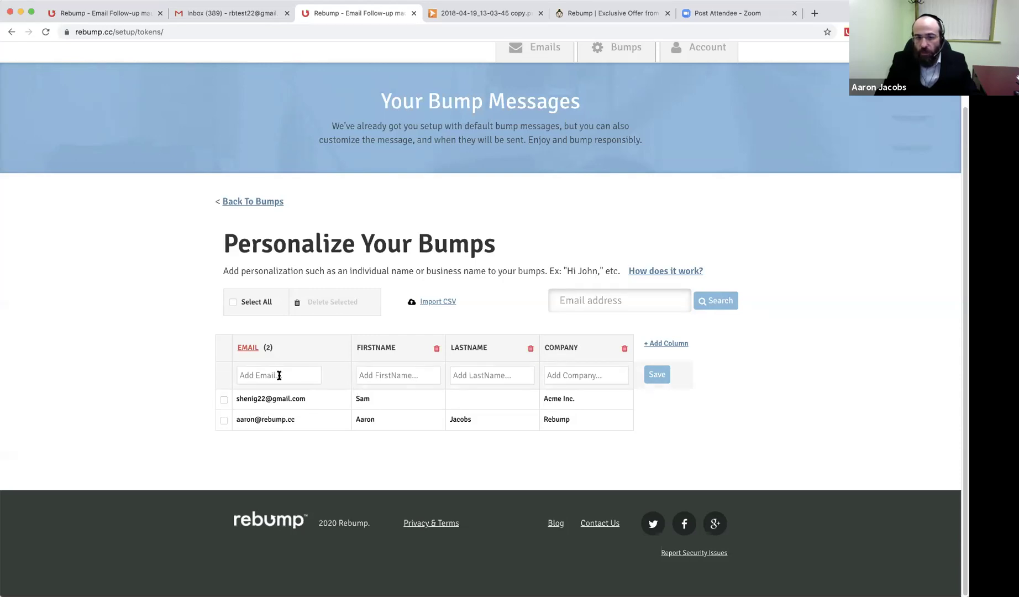
{"action": "mouse_move", "coordinate": [616, 393]}
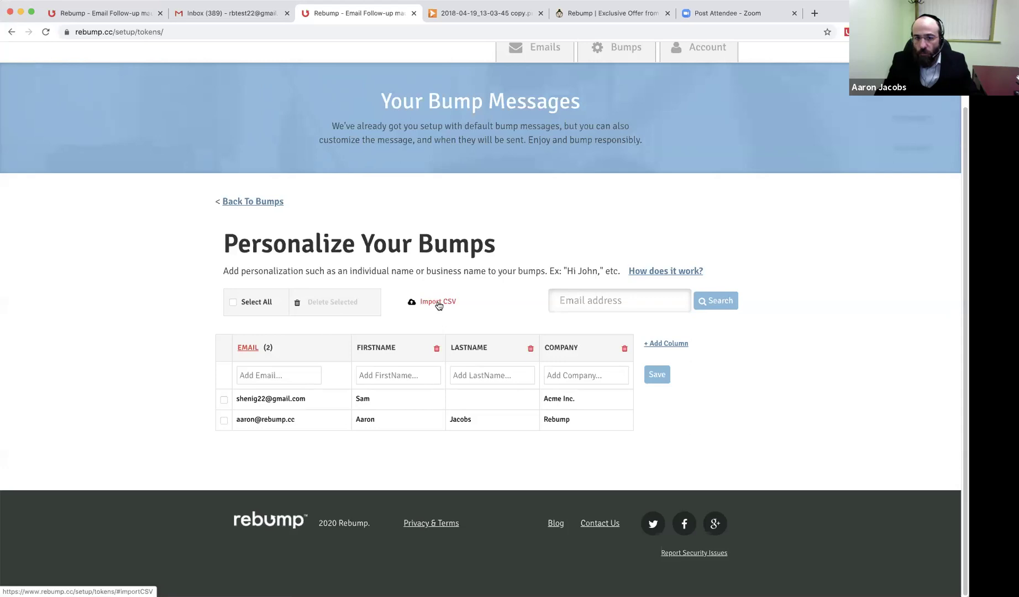
{"action": "left_click", "coordinate": [653, 273]}
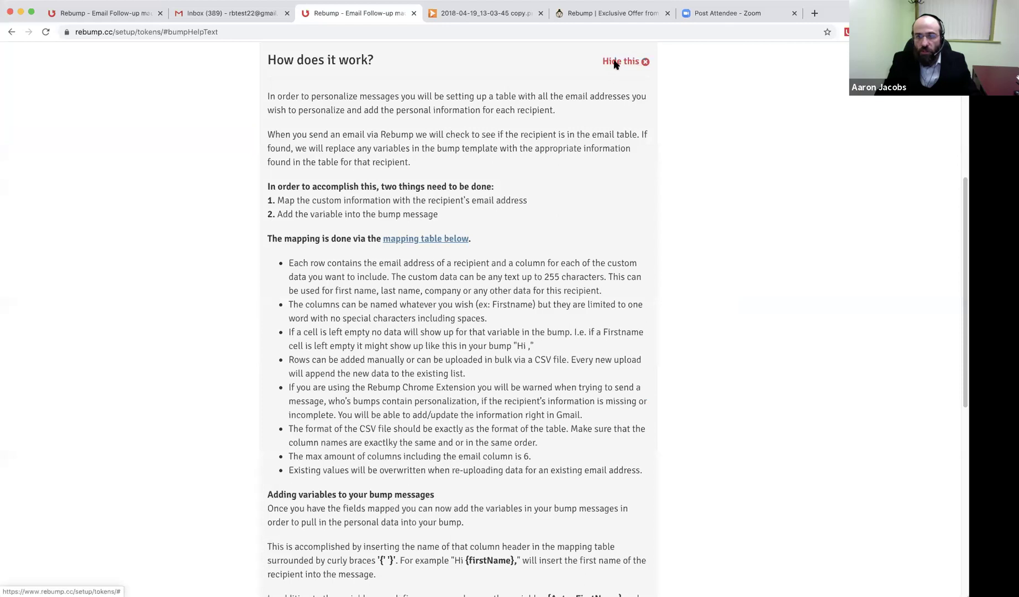
{"action": "left_click", "coordinate": [619, 61]}
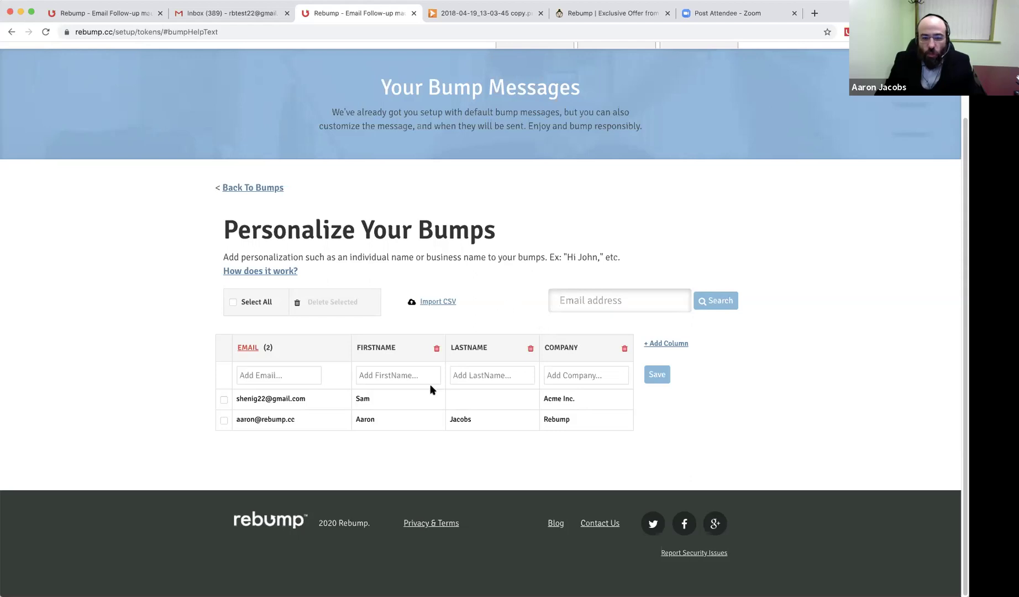
Step: Return to Bump Settings and scroll through Bump 1 to Bump 4 of the default sequence
{"action": "scroll", "coordinate": [527, 198], "scroll_direction": "up", "scroll_amount": 2}
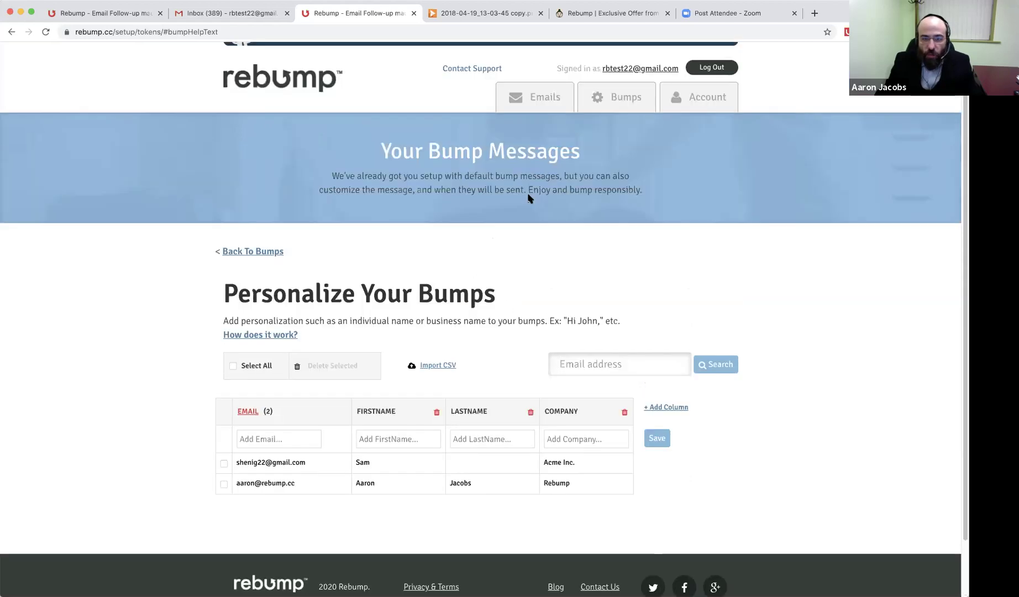
{"action": "scroll", "coordinate": [528, 198], "scroll_direction": "up", "scroll_amount": 1}
{"action": "left_click", "coordinate": [617, 125]}
{"action": "scroll", "coordinate": [557, 314], "scroll_direction": "down", "scroll_amount": 6}
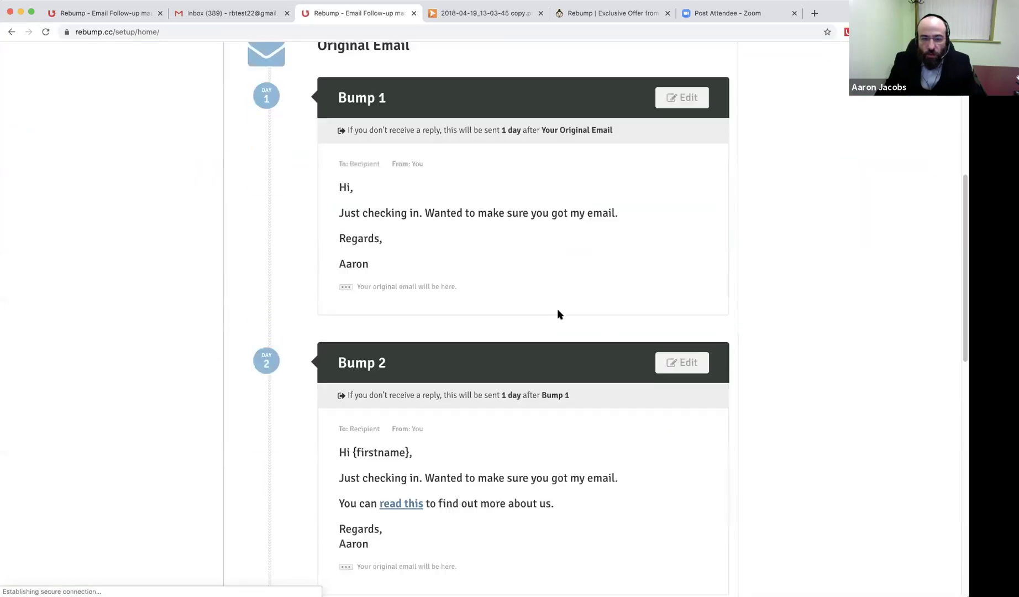
{"action": "scroll", "coordinate": [557, 310], "scroll_direction": "down", "scroll_amount": 2}
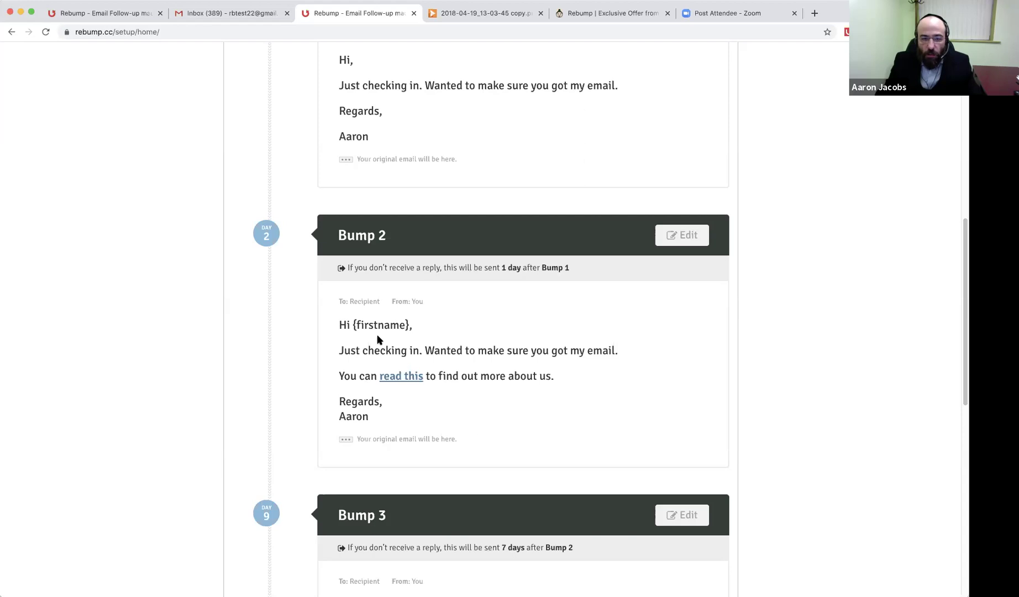
{"action": "scroll", "coordinate": [379, 339], "scroll_direction": "down", "scroll_amount": 6}
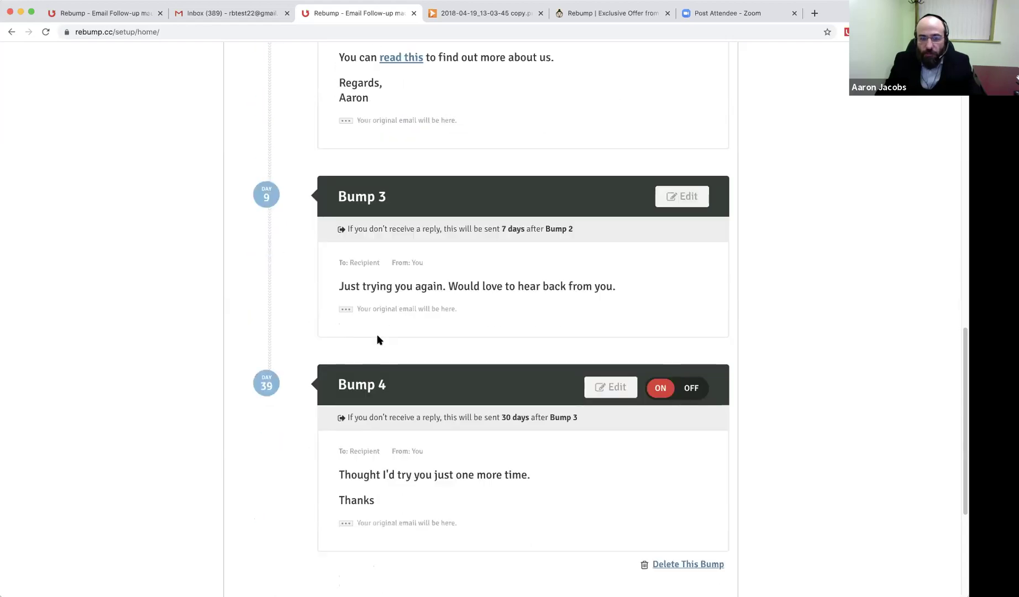
{"action": "scroll", "coordinate": [379, 338], "scroll_direction": "down", "scroll_amount": 4}
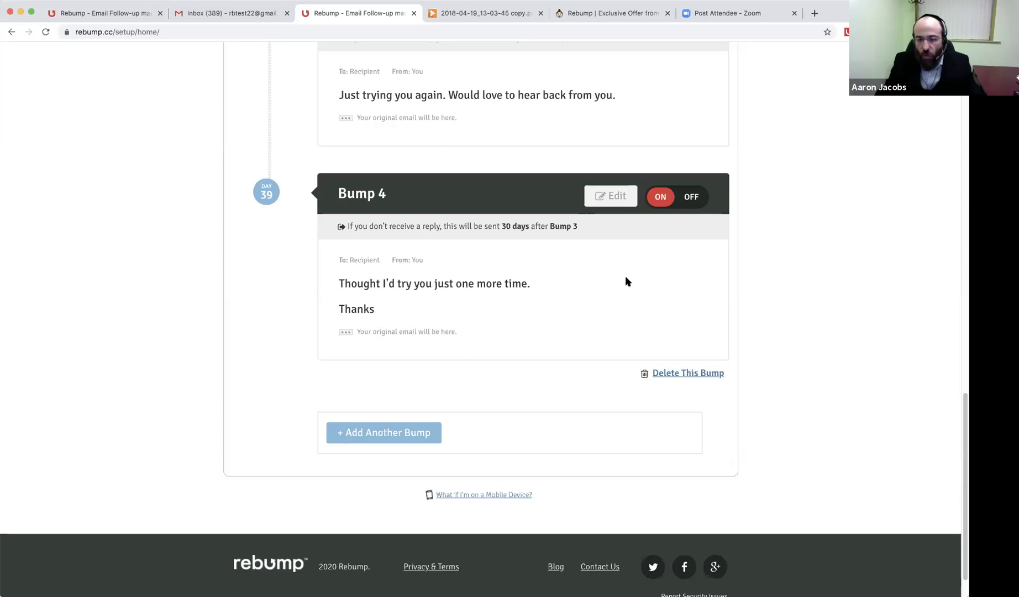
{"action": "scroll", "coordinate": [626, 281], "scroll_direction": "up", "scroll_amount": 10}
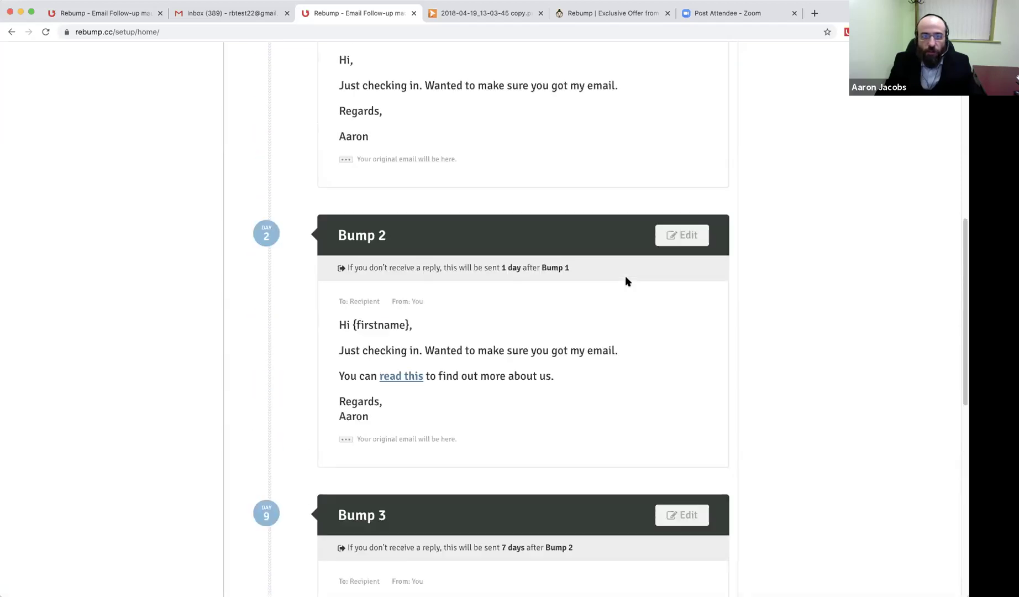
{"action": "scroll", "coordinate": [625, 280], "scroll_direction": "up", "scroll_amount": 6}
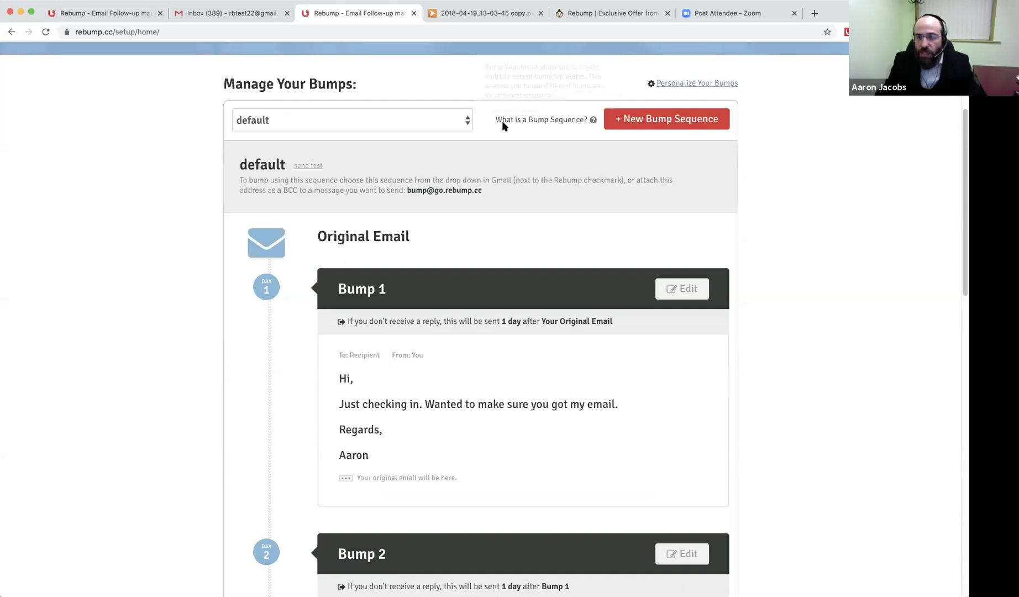
{"action": "scroll", "coordinate": [570, 157], "scroll_direction": "up", "scroll_amount": 1}
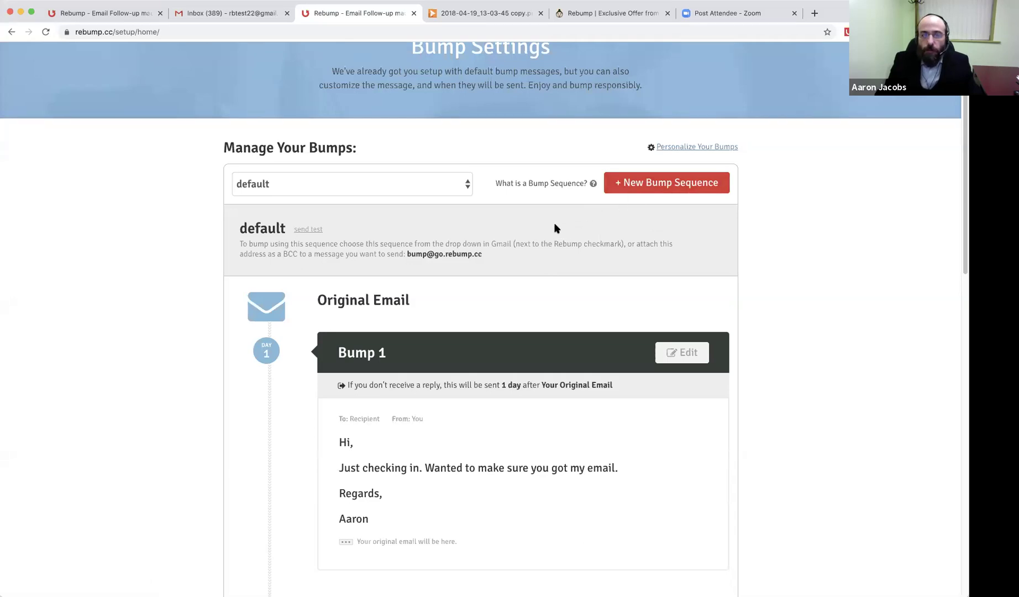
Step: Create a new bump sequence, view Sale Followup's BCC address, then switch to Survey Request
{"action": "left_click", "coordinate": [663, 183]}
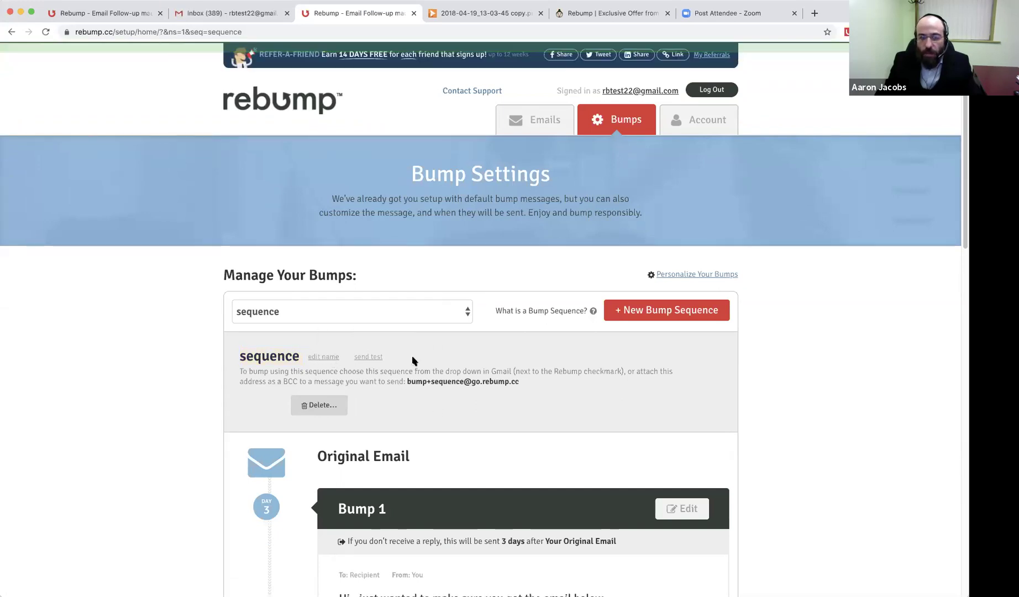
{"action": "left_click", "coordinate": [432, 314]}
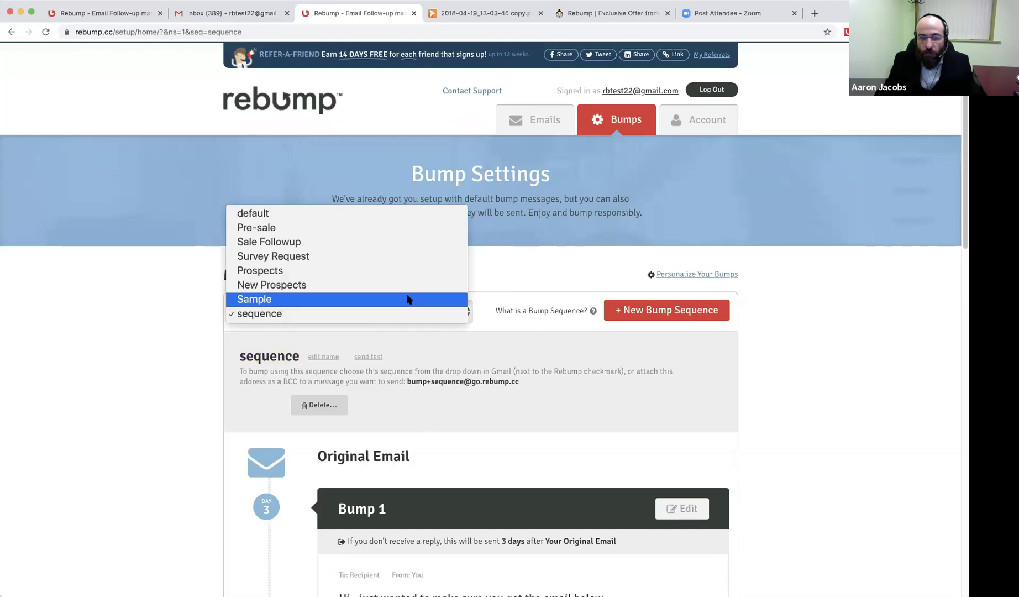
{"action": "left_click", "coordinate": [400, 241]}
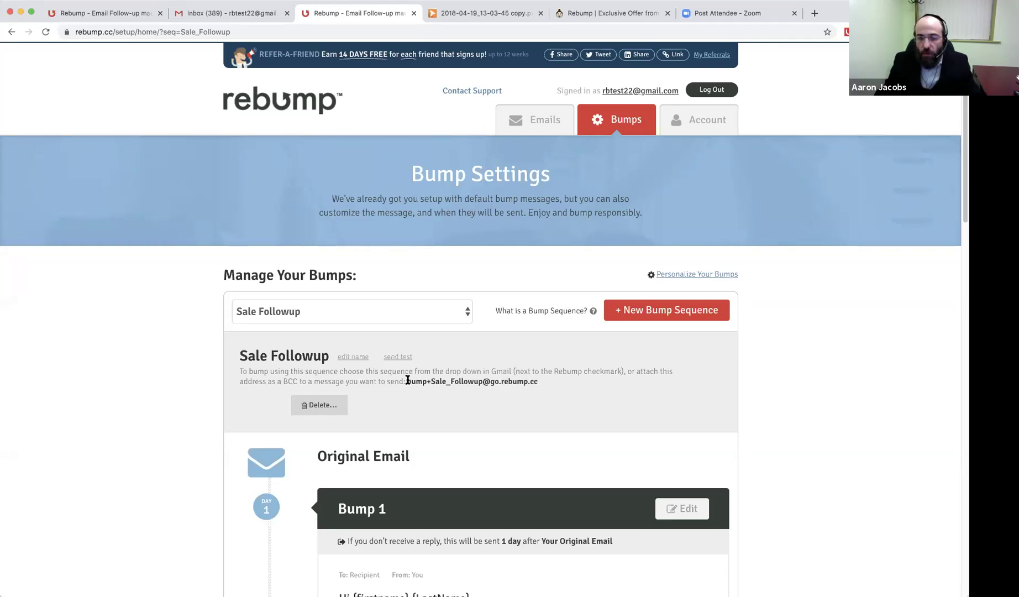
{"action": "left_click_drag", "start_coordinate": [407, 380], "coordinate": [511, 380]}
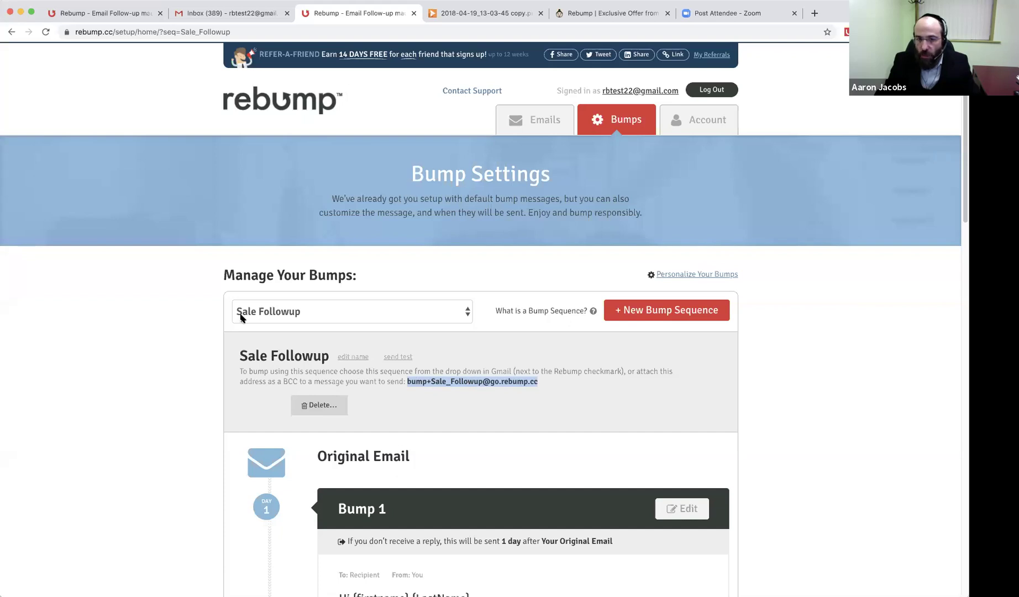
{"action": "left_click", "coordinate": [297, 312]}
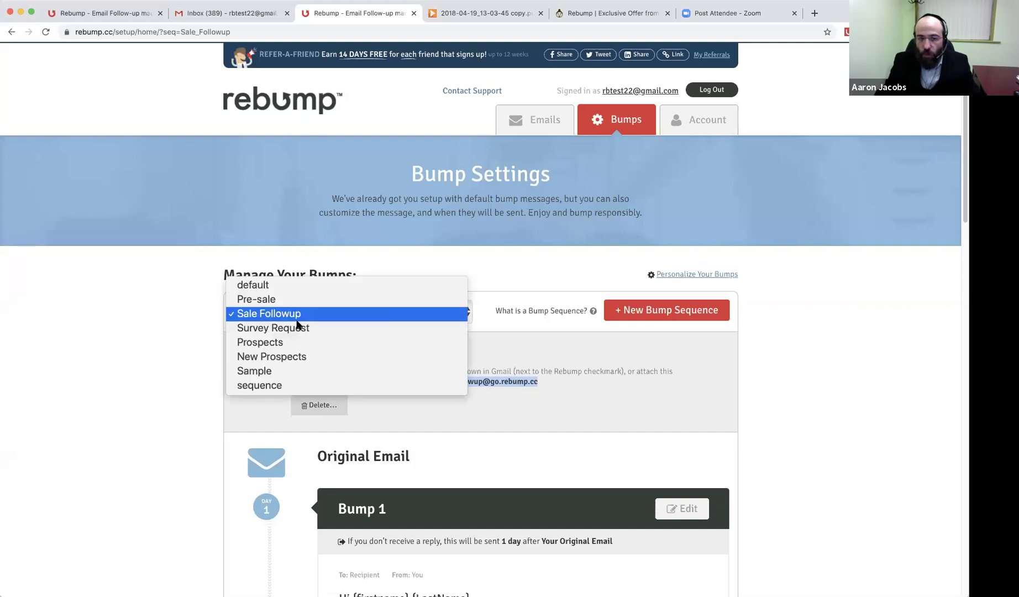
{"action": "left_click", "coordinate": [300, 328]}
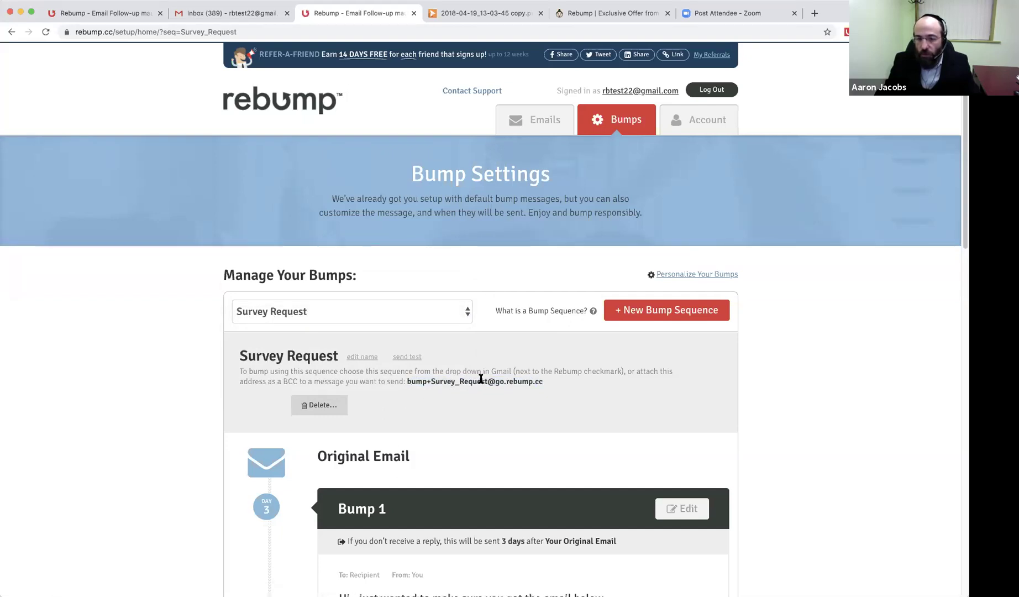
{"action": "left_click", "coordinate": [392, 315]}
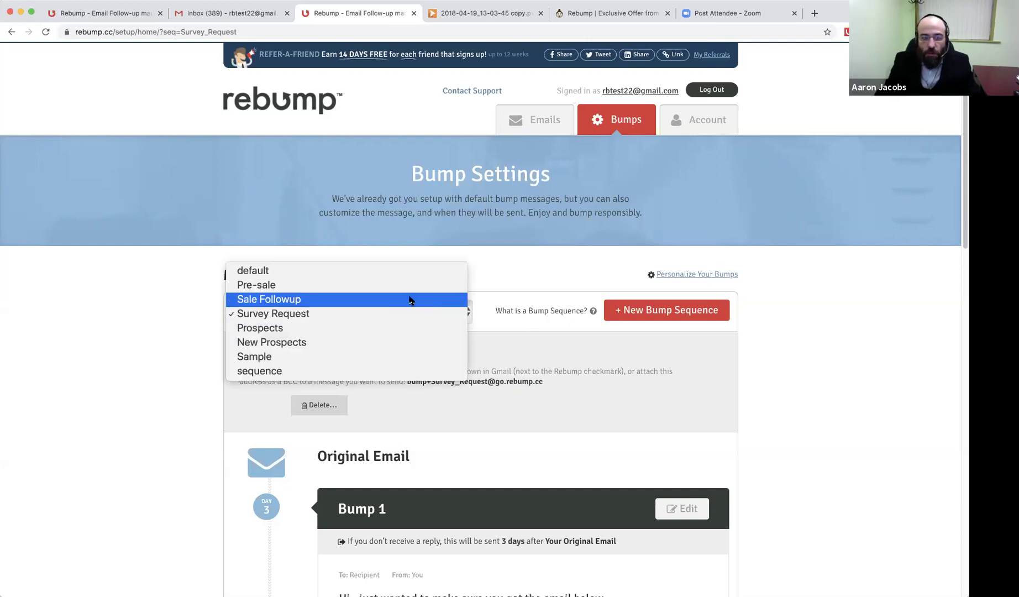
{"action": "left_click", "coordinate": [393, 273]}
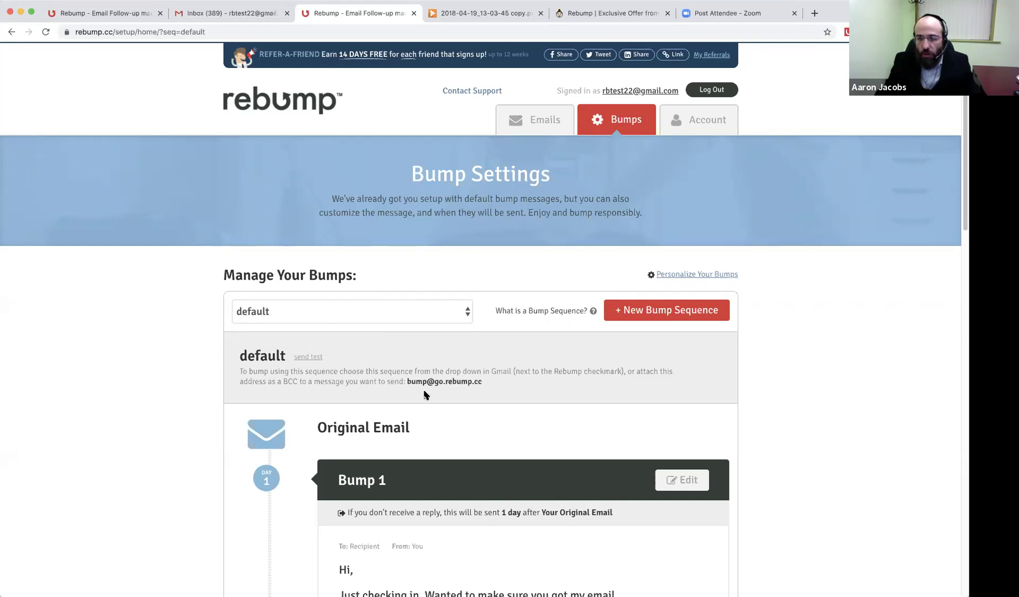
{"action": "scroll", "coordinate": [424, 393], "scroll_direction": "down", "scroll_amount": 3}
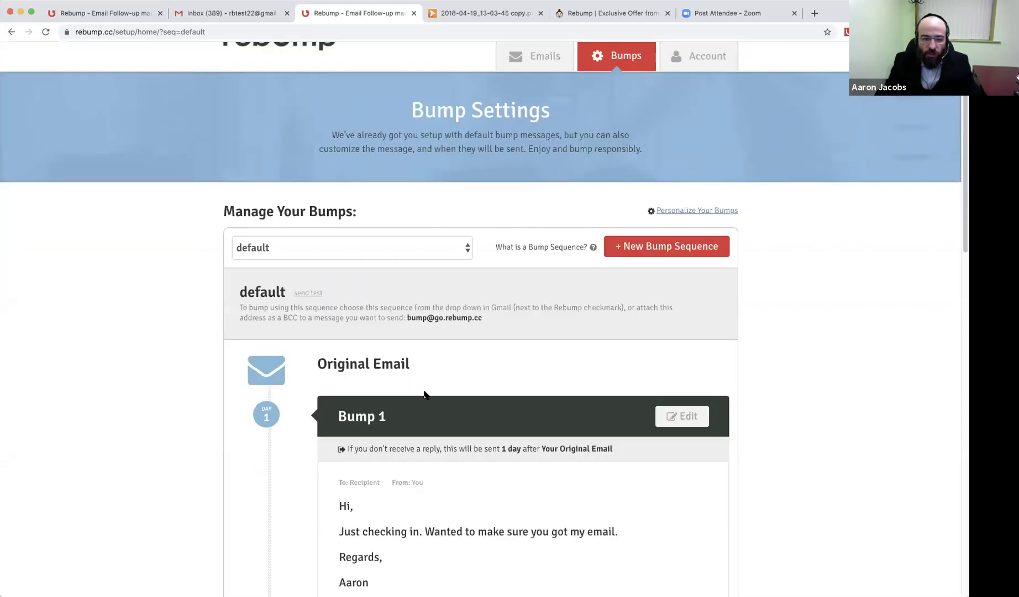
{"action": "scroll", "coordinate": [422, 391], "scroll_direction": "down", "scroll_amount": 7}
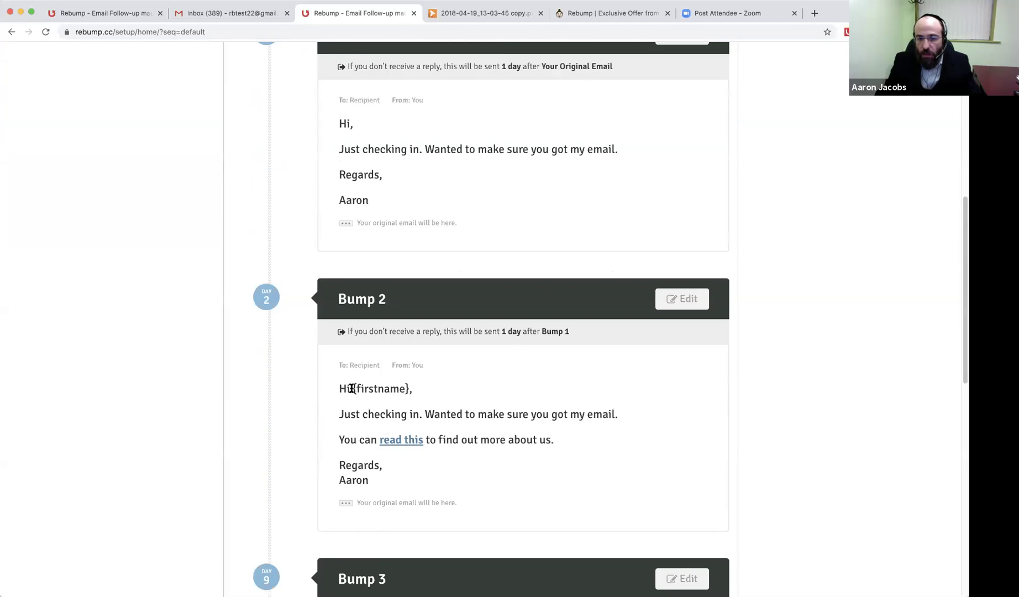
{"action": "left_click_drag", "start_coordinate": [351, 389], "coordinate": [409, 386]}
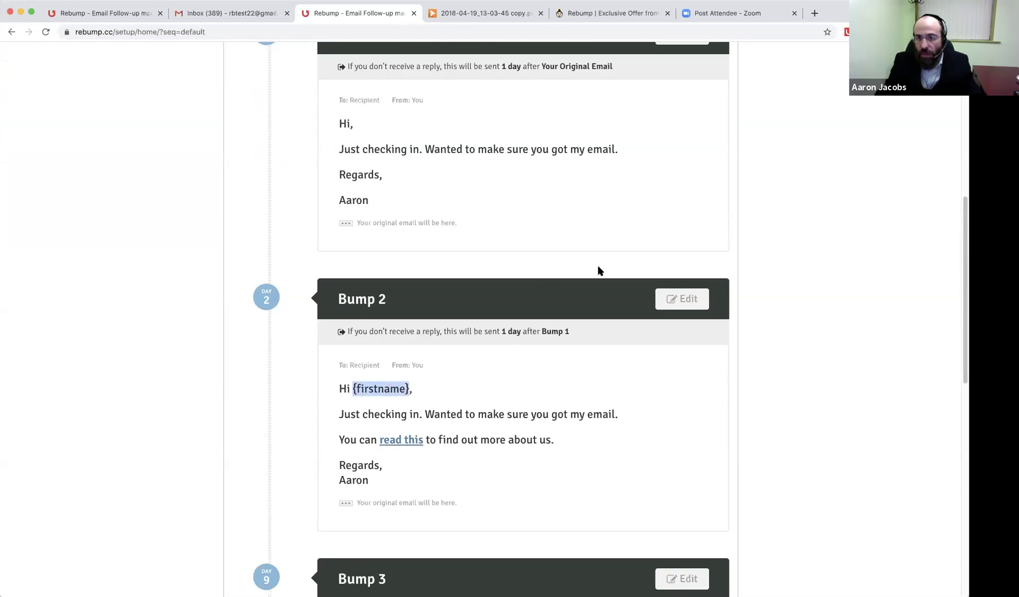
{"action": "scroll", "coordinate": [611, 177], "scroll_direction": "up", "scroll_amount": 4}
{"action": "scroll", "coordinate": [611, 177], "scroll_direction": "up", "scroll_amount": 3}
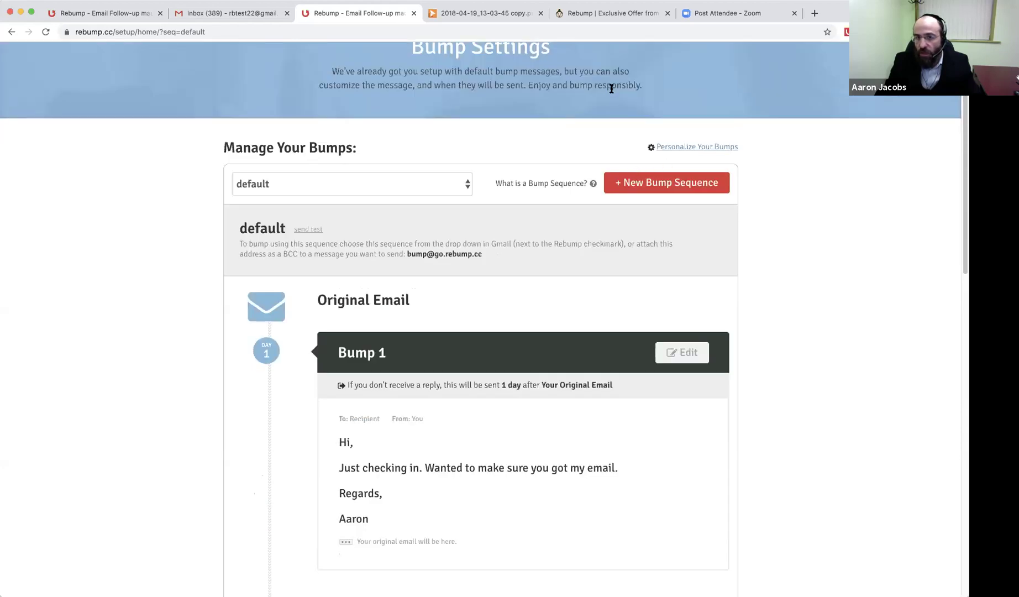
{"action": "scroll", "coordinate": [613, 94], "scroll_direction": "up", "scroll_amount": 3}
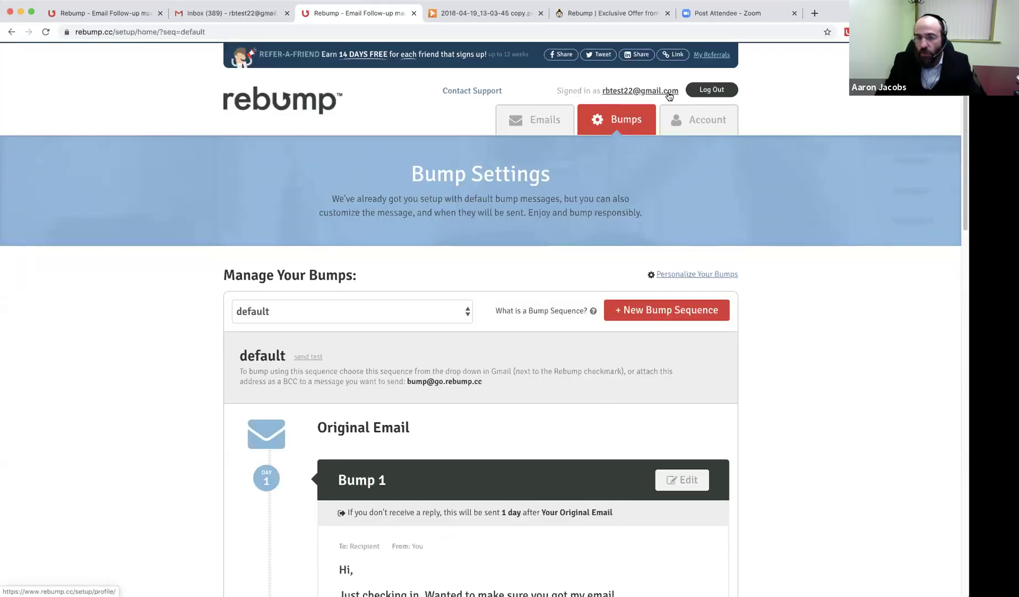
{"action": "scroll", "coordinate": [492, 383], "scroll_direction": "down", "scroll_amount": 4}
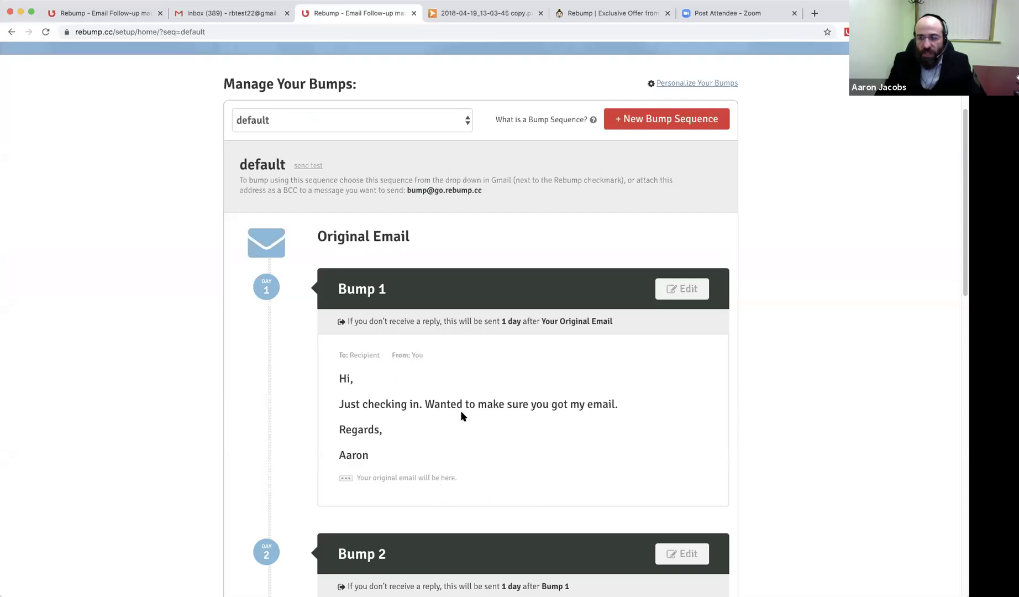
{"action": "scroll", "coordinate": [480, 418], "scroll_direction": "up", "scroll_amount": 3}
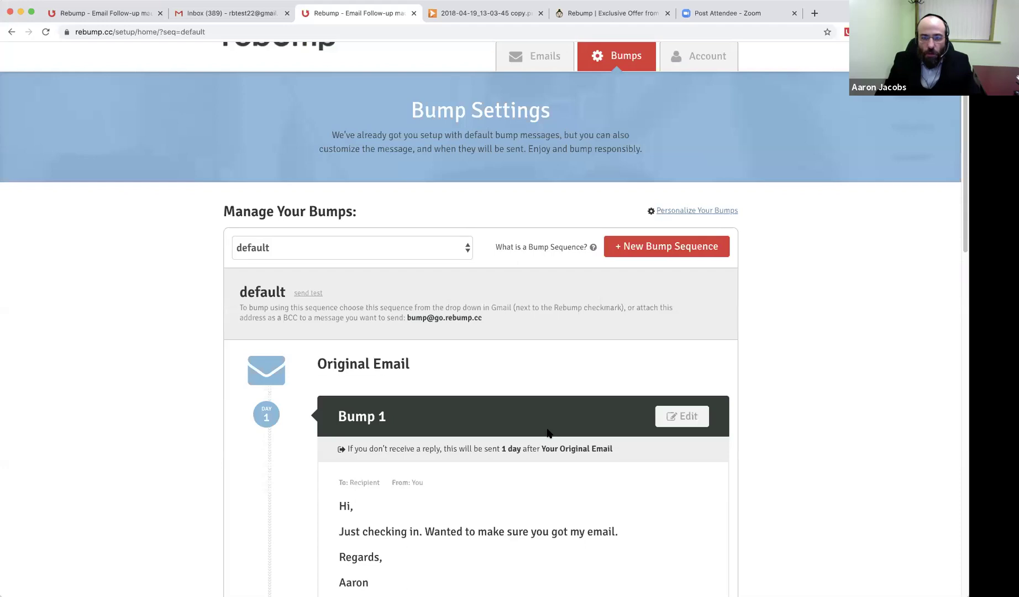
{"action": "scroll", "coordinate": [547, 428], "scroll_direction": "down", "scroll_amount": 9}
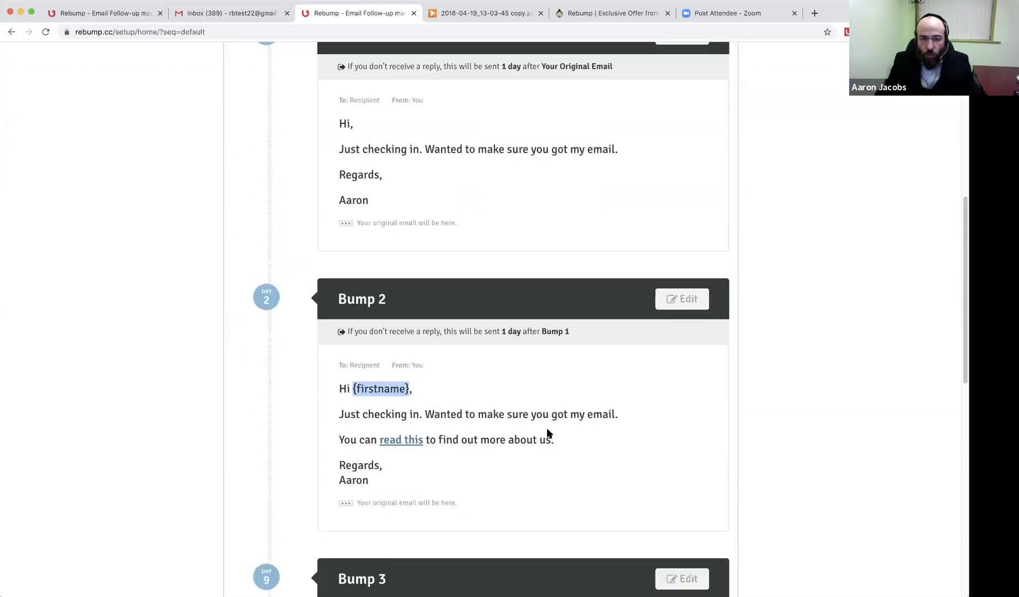
{"action": "scroll", "coordinate": [547, 433], "scroll_direction": "up", "scroll_amount": 10}
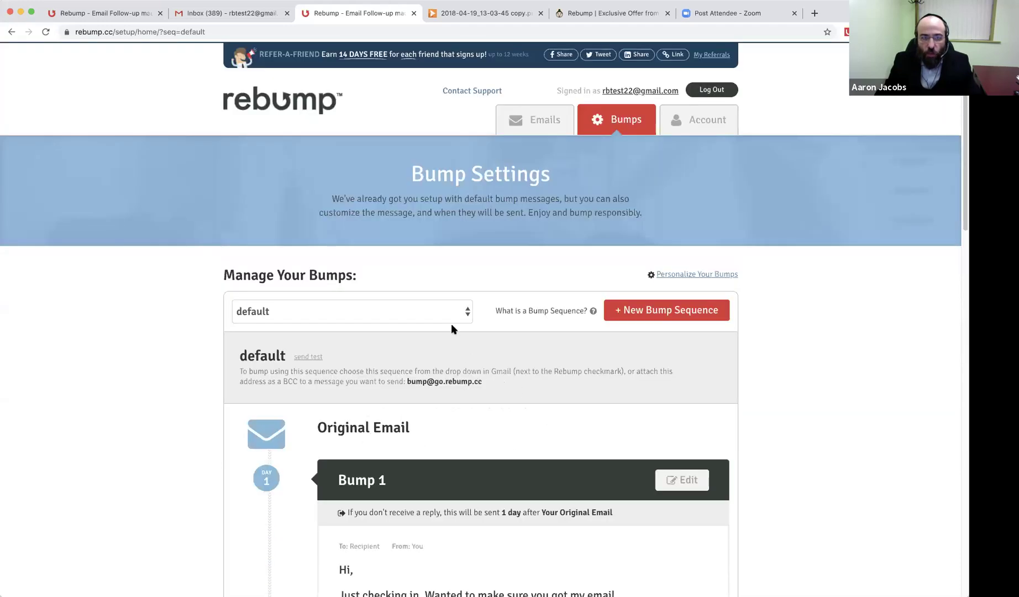
Step: Compose a new Gmail message with Rebump unchecked, then view the annotated Snagit screenshot
{"action": "left_click", "coordinate": [236, 14]}
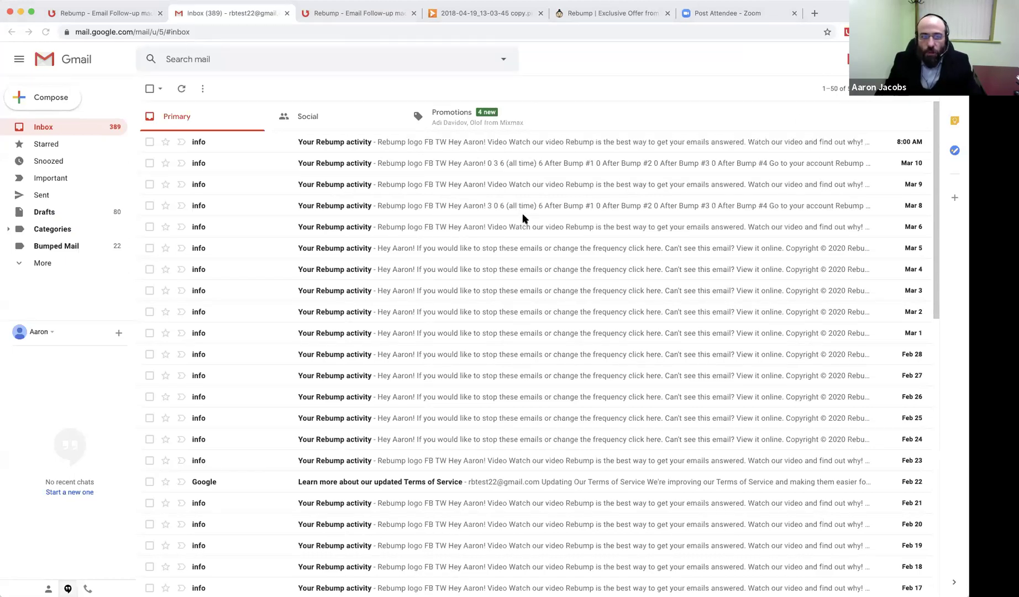
{"action": "left_click", "coordinate": [44, 99]}
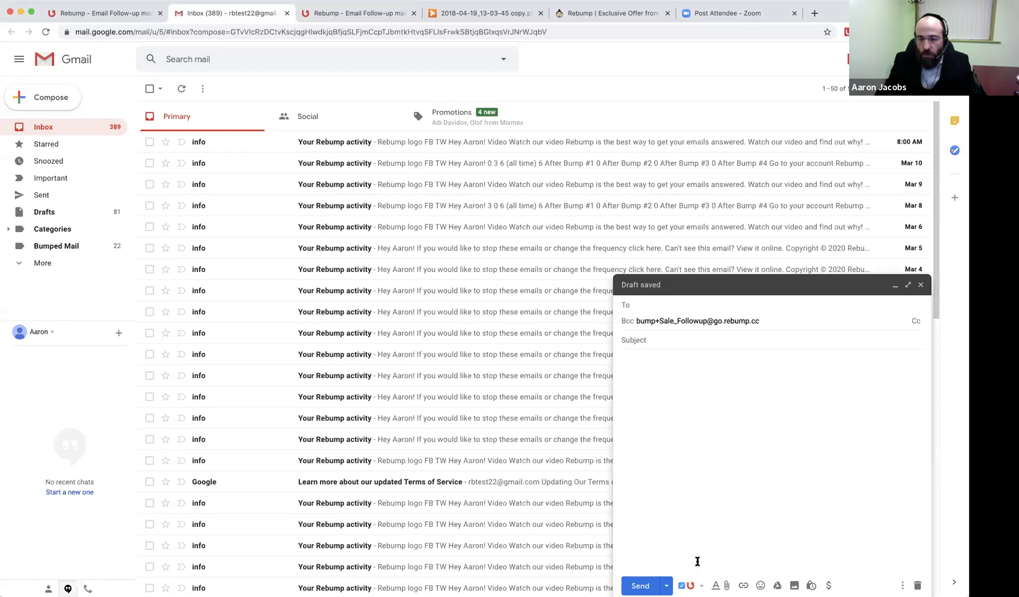
{"action": "left_click", "coordinate": [681, 585]}
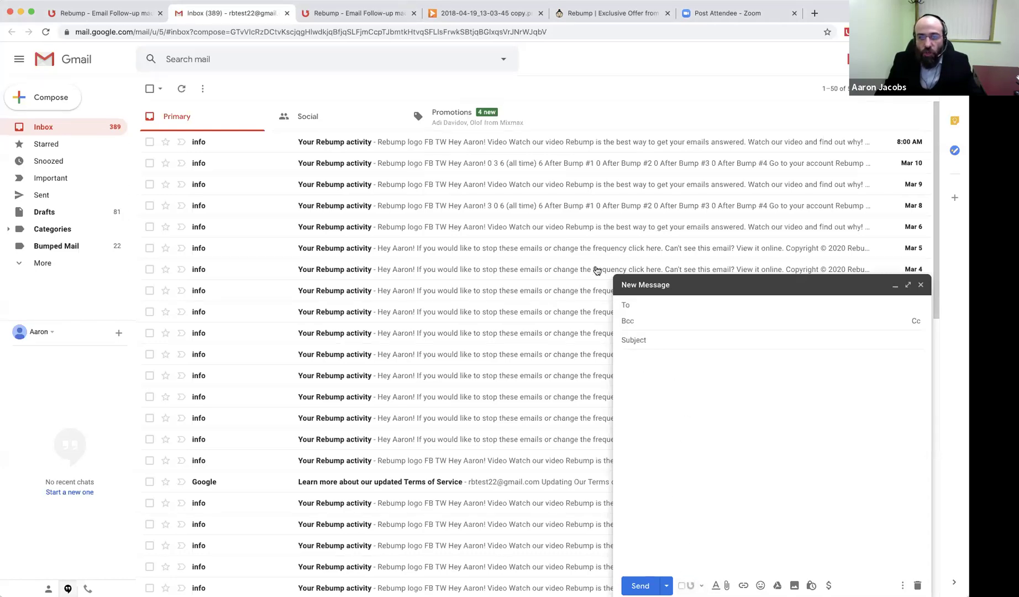
{"action": "left_click", "coordinate": [468, 14]}
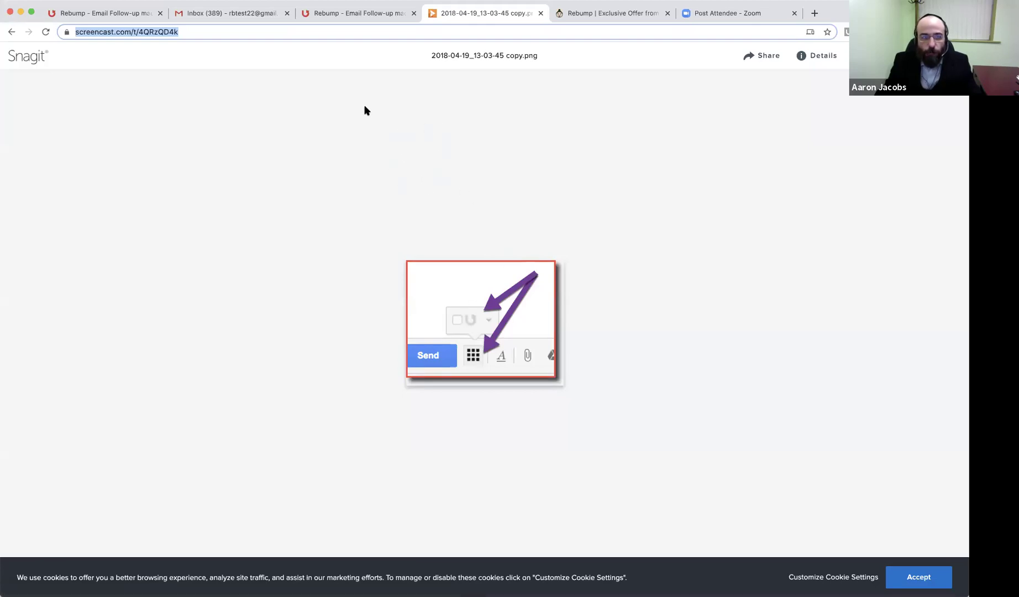
Step: Address the draft to a contact picked from autocomplete, with subject 'Test email'
{"action": "left_click", "coordinate": [246, 18]}
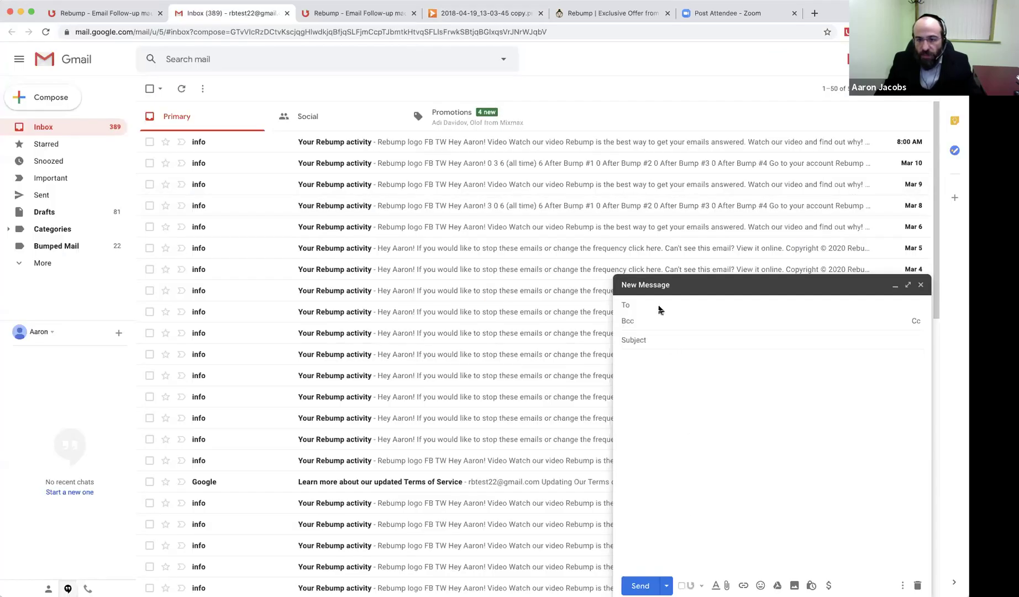
{"action": "type", "text": "sh"}
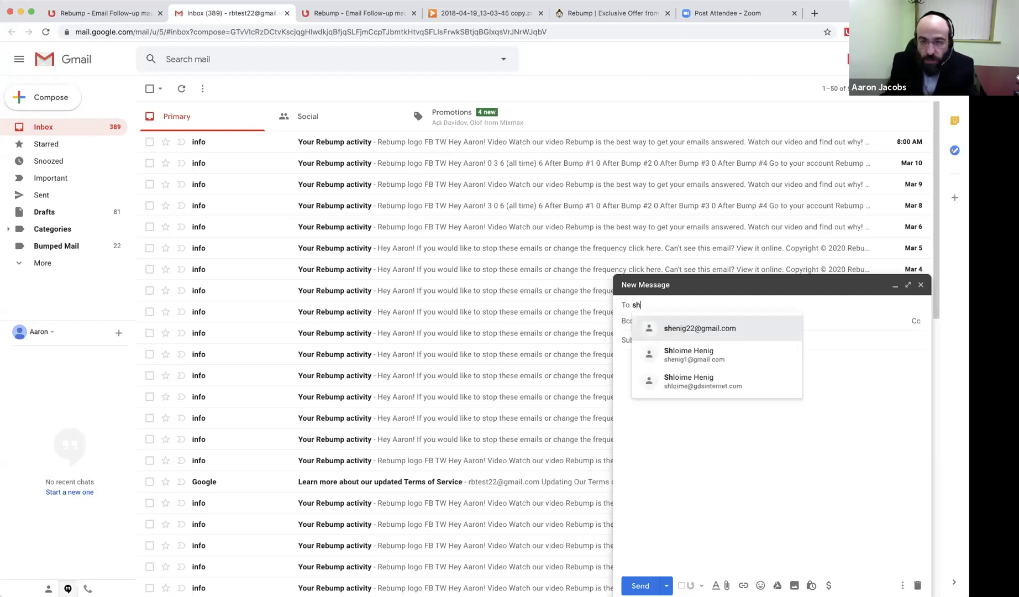
{"action": "left_click", "coordinate": [718, 328]}
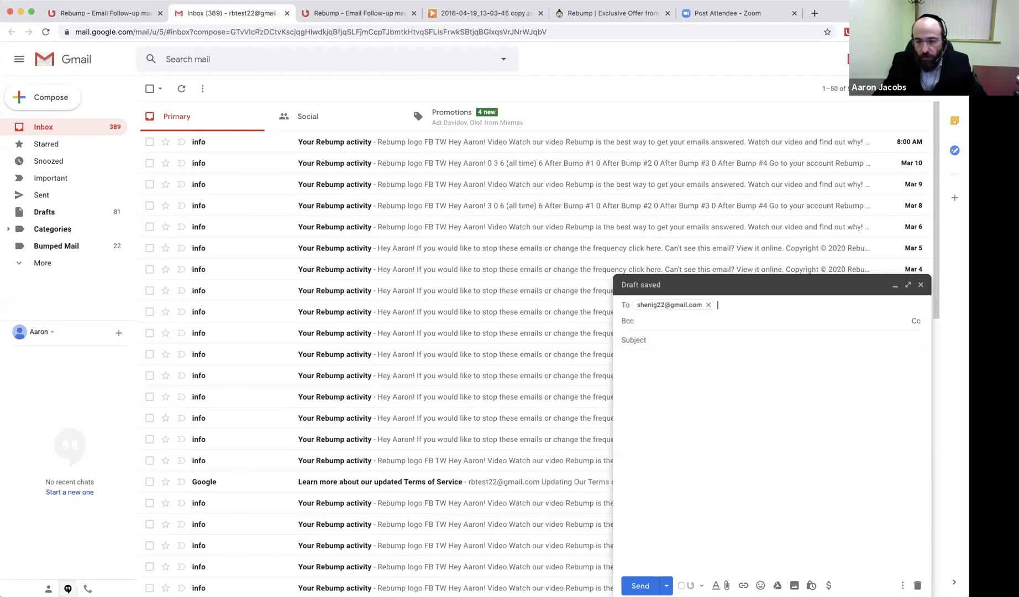
{"action": "left_click", "coordinate": [694, 341]}
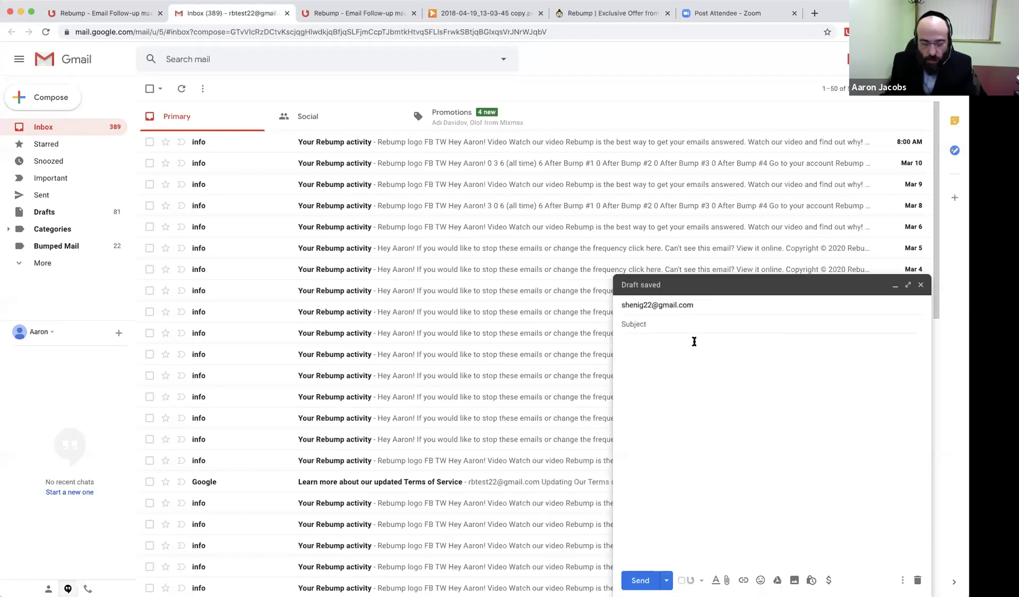
{"action": "type", "text": "Test email"}
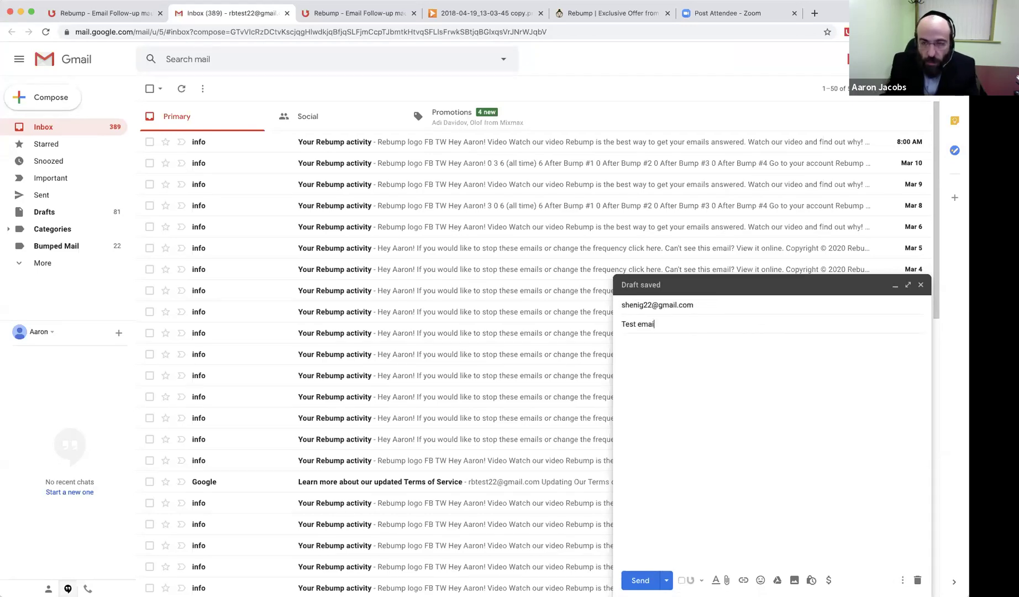
Step: Turn Rebump on with the Sale Followup sequence and type the body 'Test'
{"action": "left_click", "coordinate": [682, 580]}
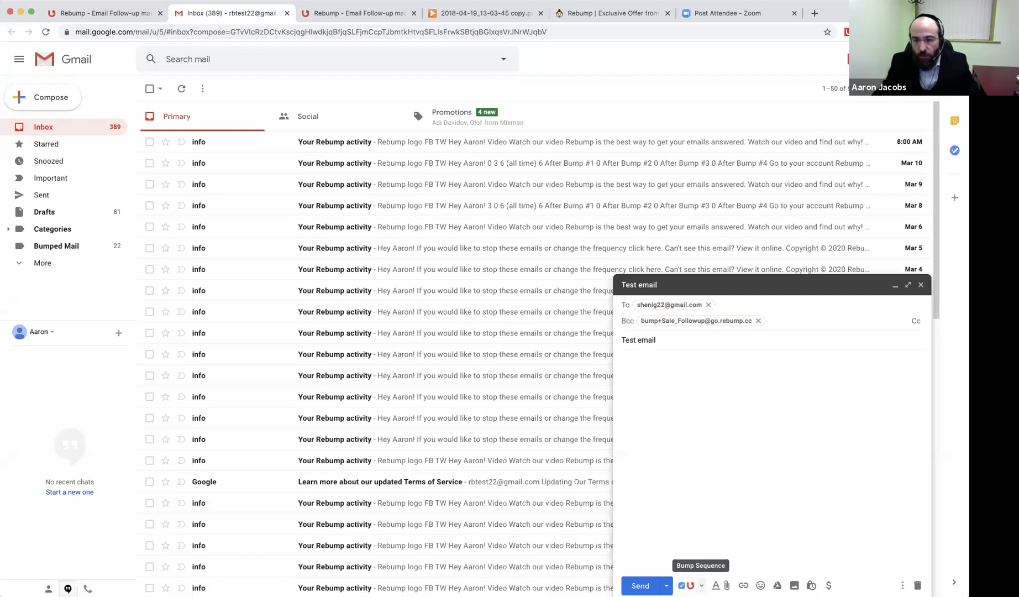
{"action": "left_click", "coordinate": [700, 585]}
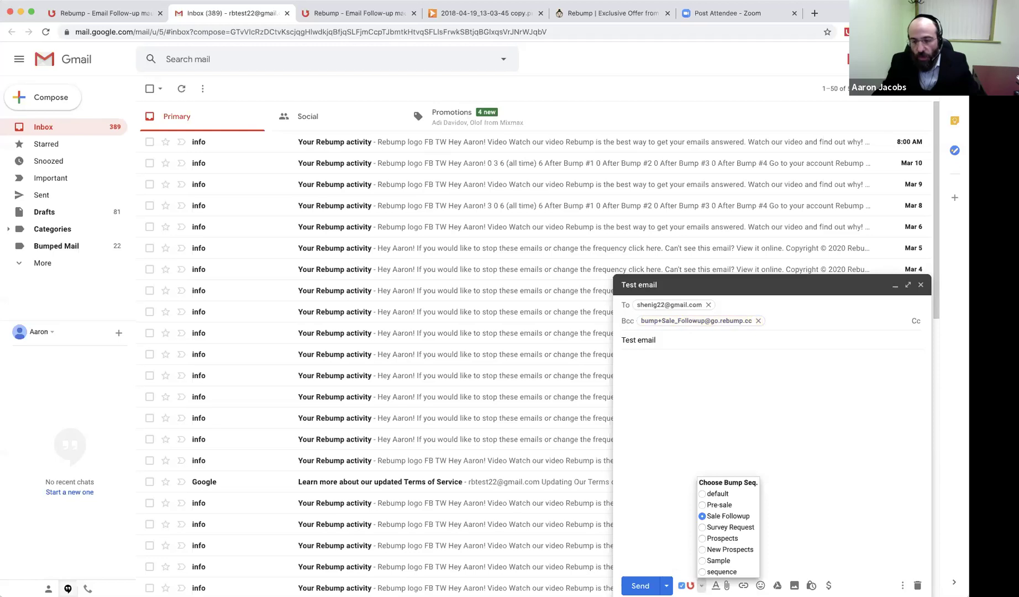
{"action": "left_click", "coordinate": [701, 516]}
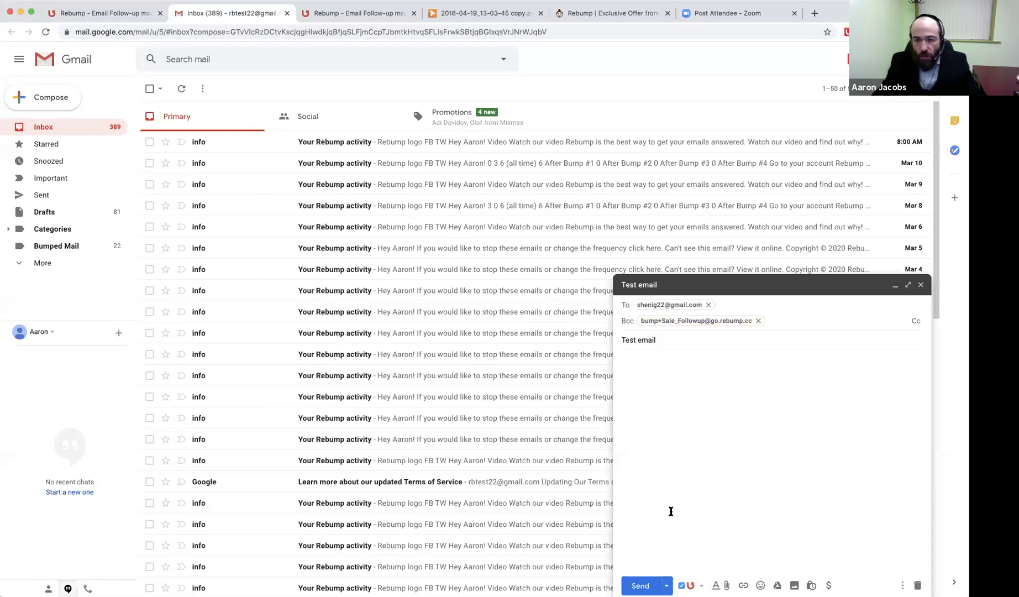
{"action": "left_click", "coordinate": [669, 373]}
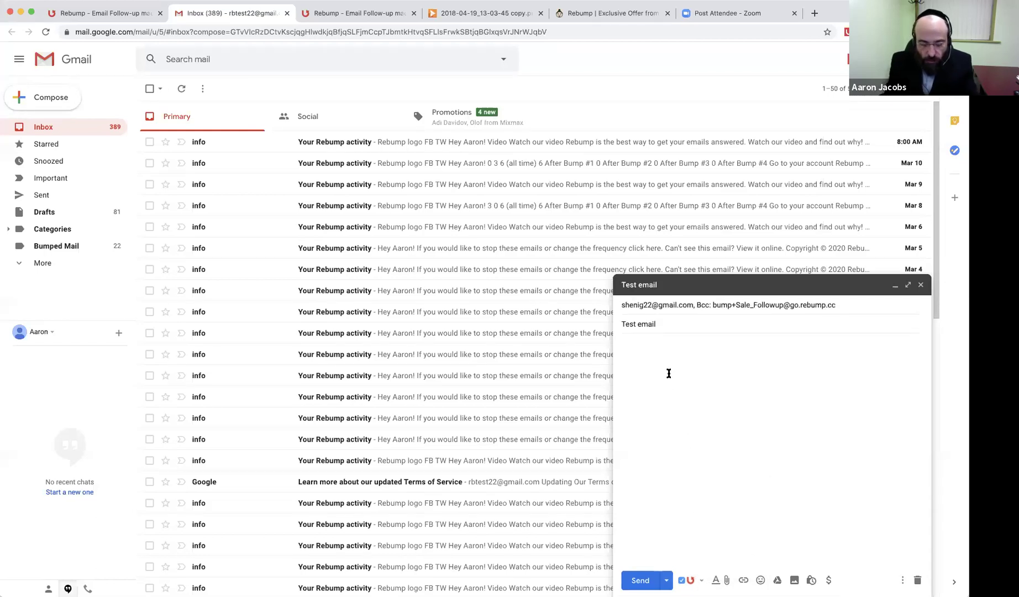
{"action": "type", "text": "Test"}
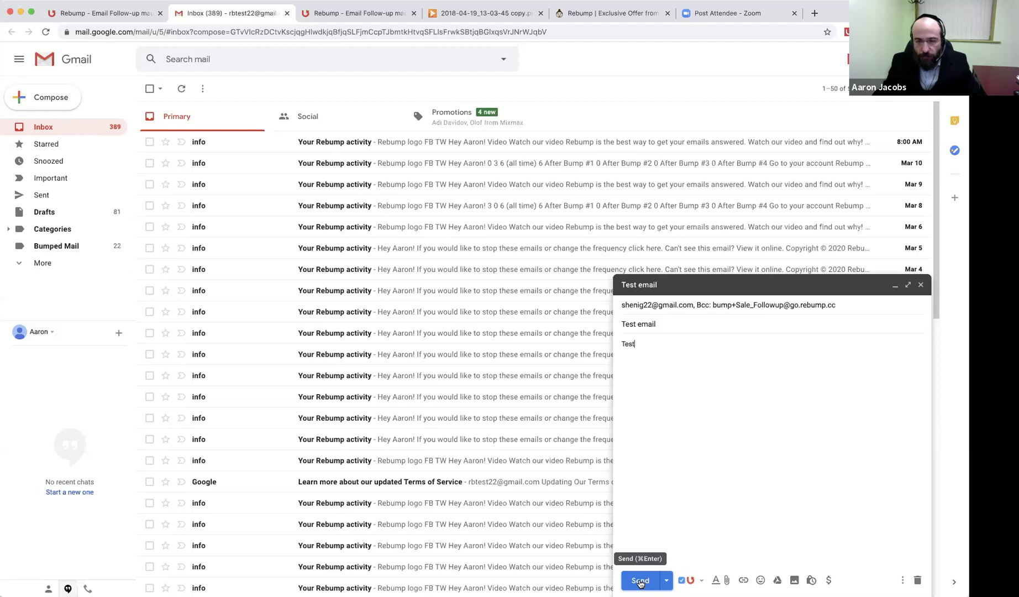
Step: Send the test email and cancel Rebump's missing last-name personalization warning
{"action": "left_click", "coordinate": [640, 580]}
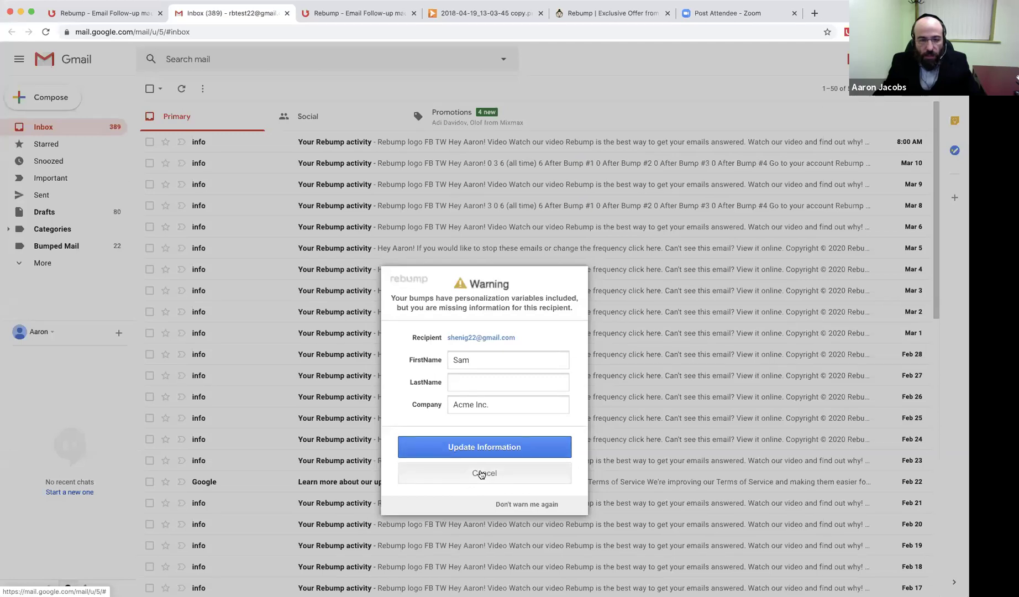
{"action": "left_click", "coordinate": [482, 473]}
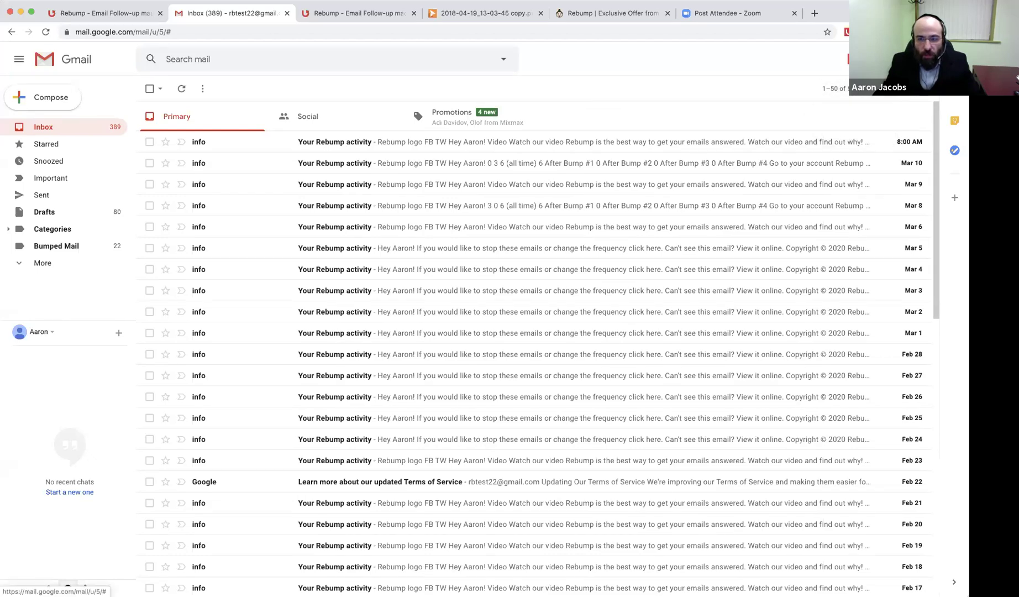
Step: In Gmail's Rebump settings, uncheck 'Activate Rebump on all emails by default', reloading Gmail first
{"action": "left_click", "coordinate": [851, 59]}
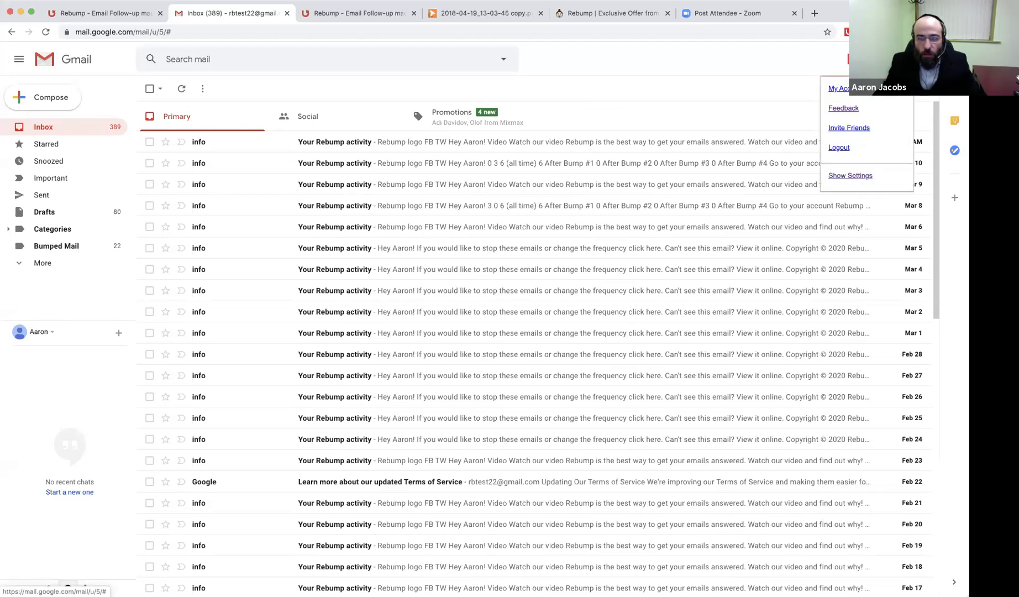
{"action": "left_click", "coordinate": [847, 176]}
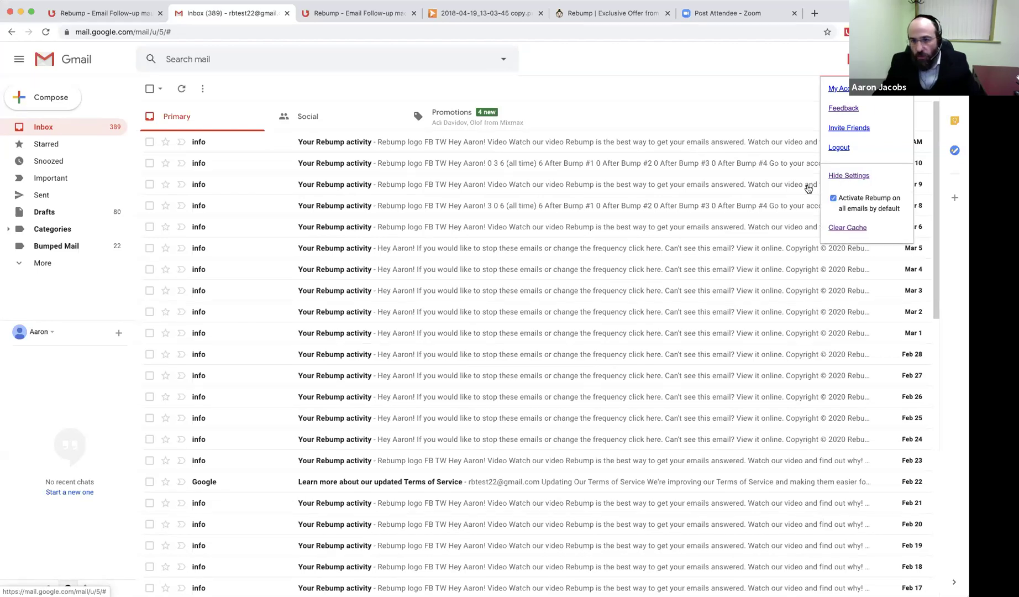
{"action": "key", "text": "super+r"}
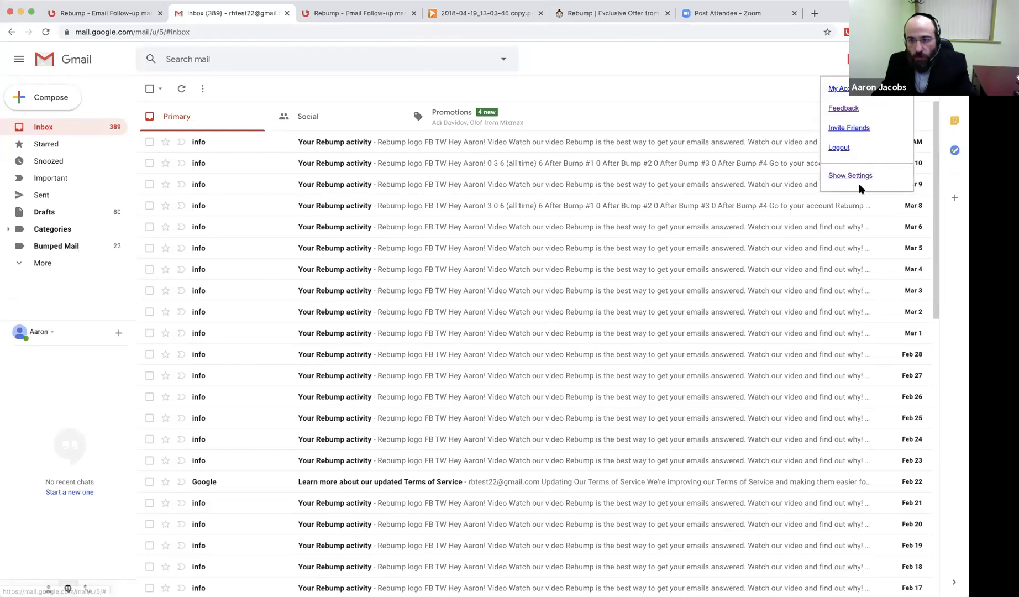
{"action": "left_click", "coordinate": [865, 177]}
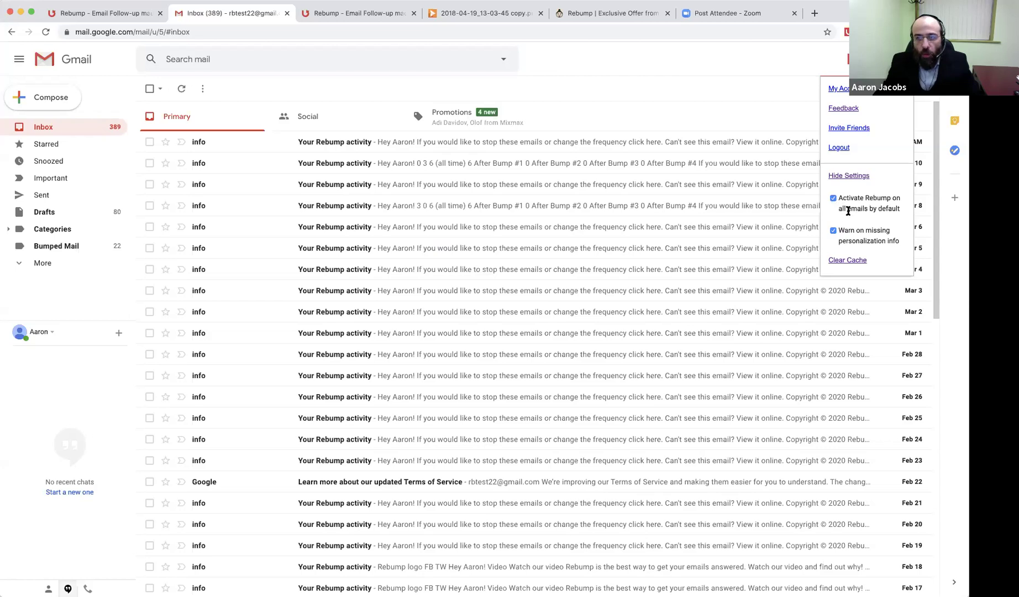
{"action": "left_click", "coordinate": [833, 199]}
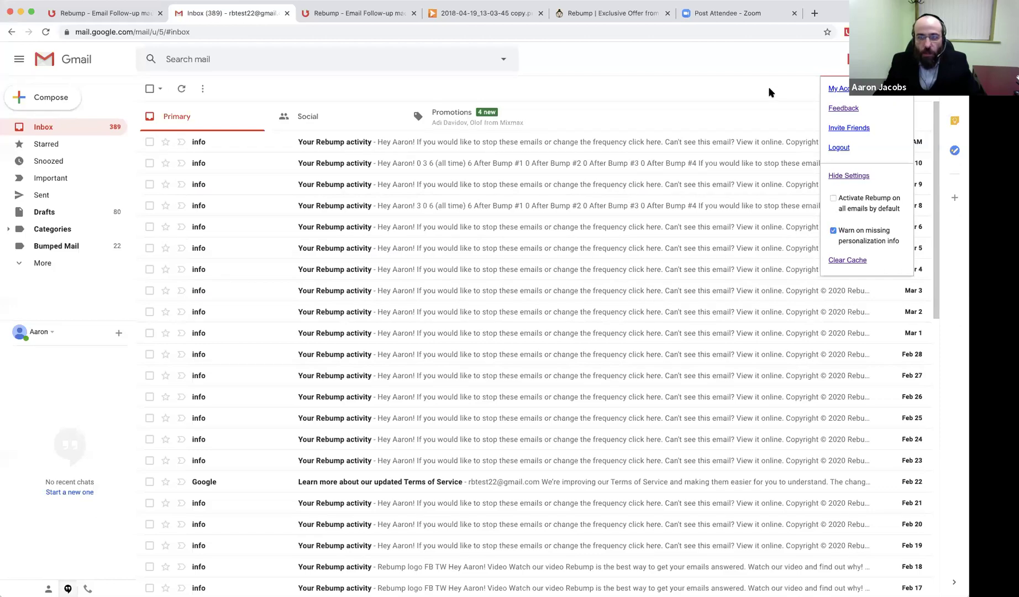
{"action": "left_click", "coordinate": [764, 56]}
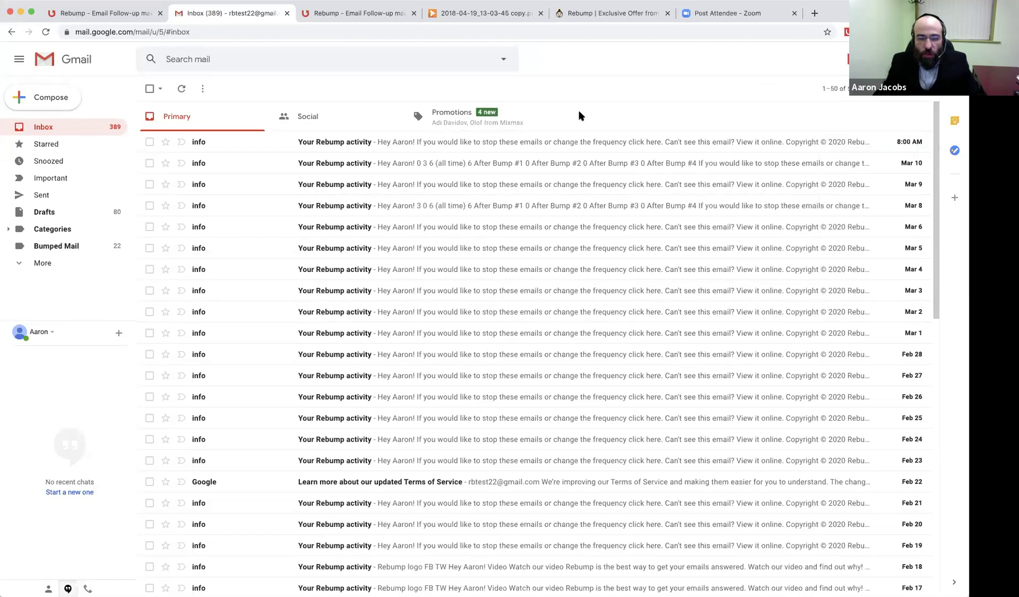
Step: Refresh Rebump's bumped emails list so the new Test email, due 03/12 5:16 PM, appears among 4 active bumps
{"action": "left_click", "coordinate": [374, 13]}
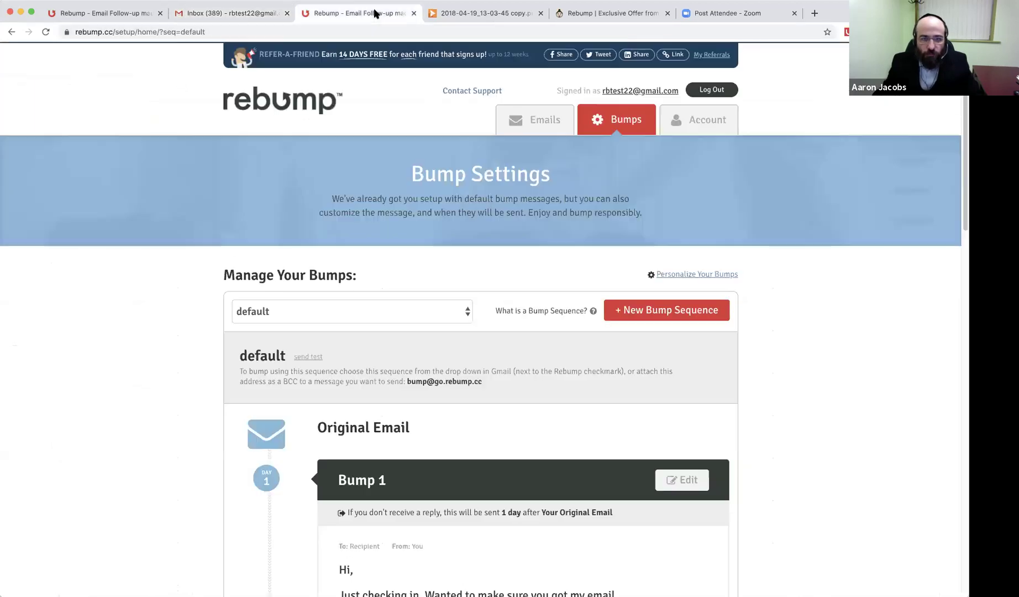
{"action": "left_click", "coordinate": [540, 121]}
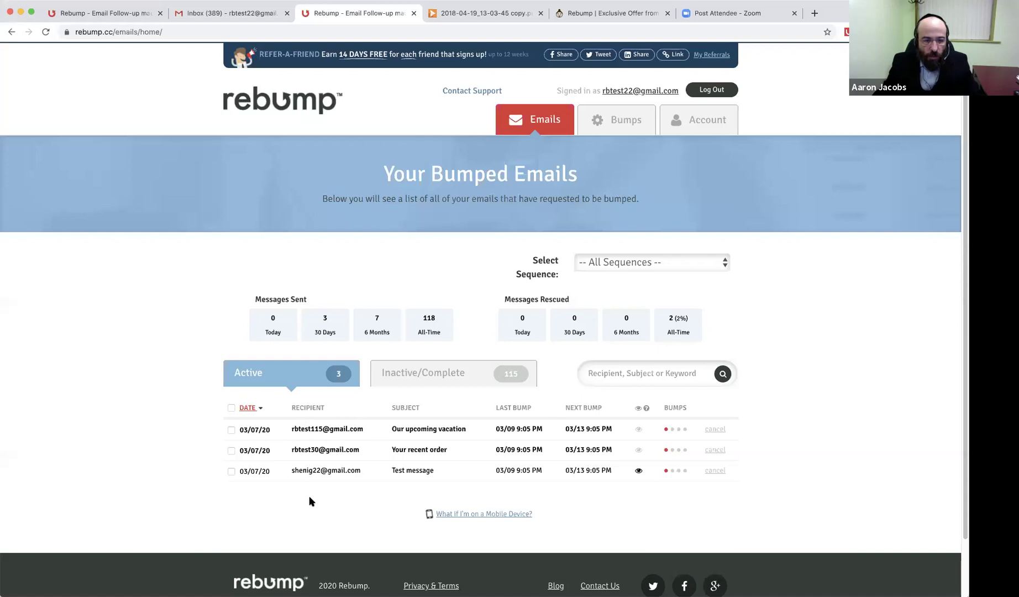
{"action": "key", "text": "super+r"}
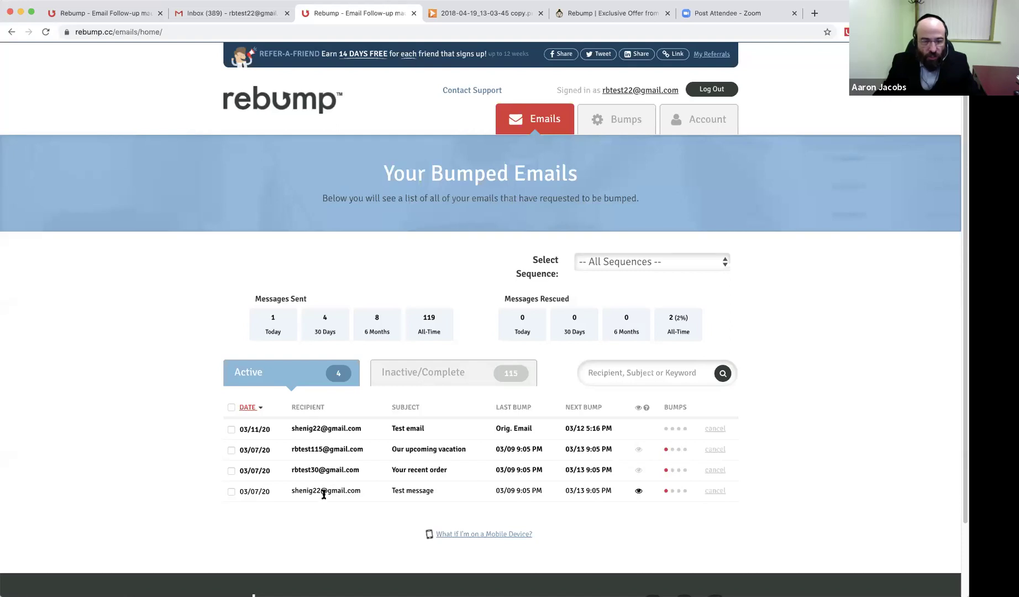
{"action": "left_click", "coordinate": [426, 374]}
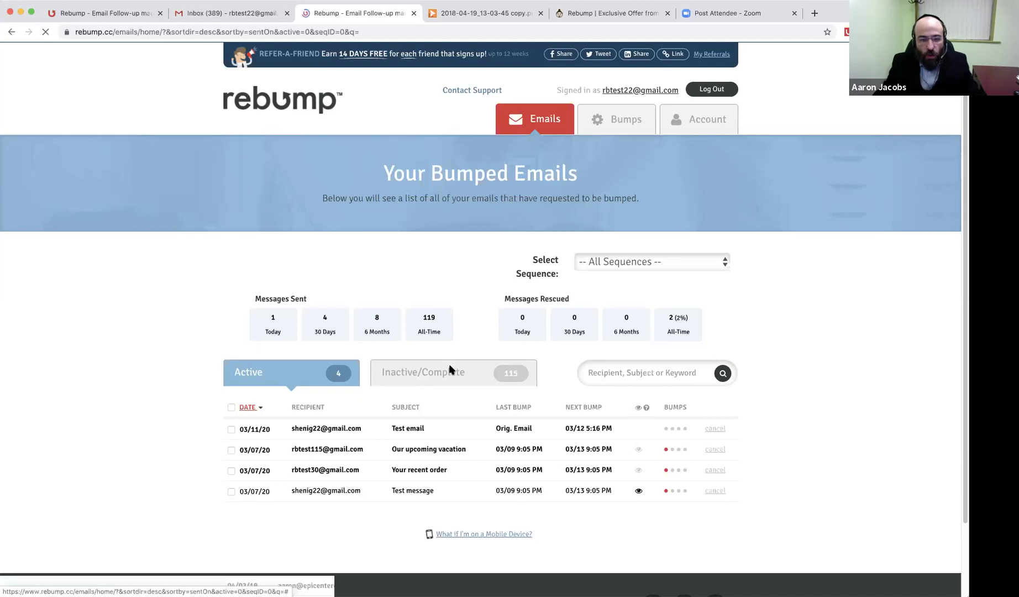
Step: Scroll the 115 inactive/complete bumps to the pagination links, checking an email's open time
{"action": "scroll", "coordinate": [503, 436], "scroll_direction": "down", "scroll_amount": 2}
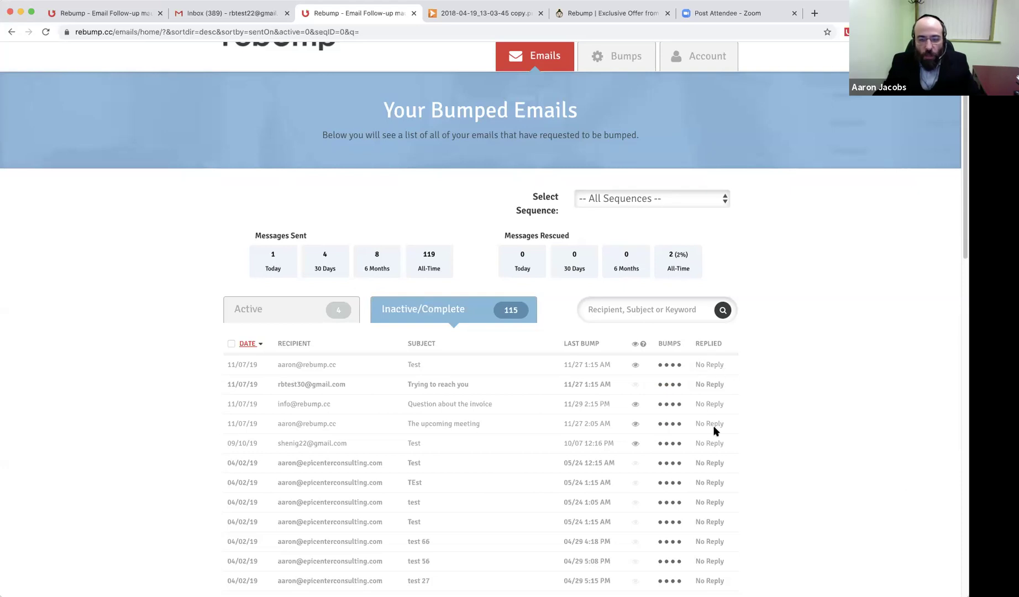
{"action": "scroll", "coordinate": [715, 430], "scroll_direction": "down", "scroll_amount": 2}
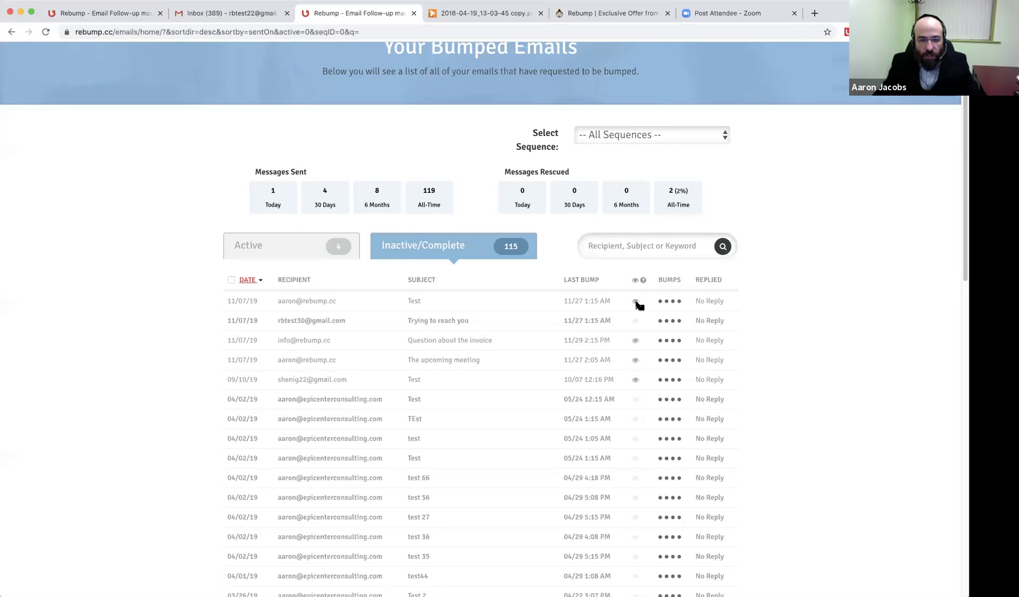
{"action": "mouse_move", "coordinate": [637, 302]}
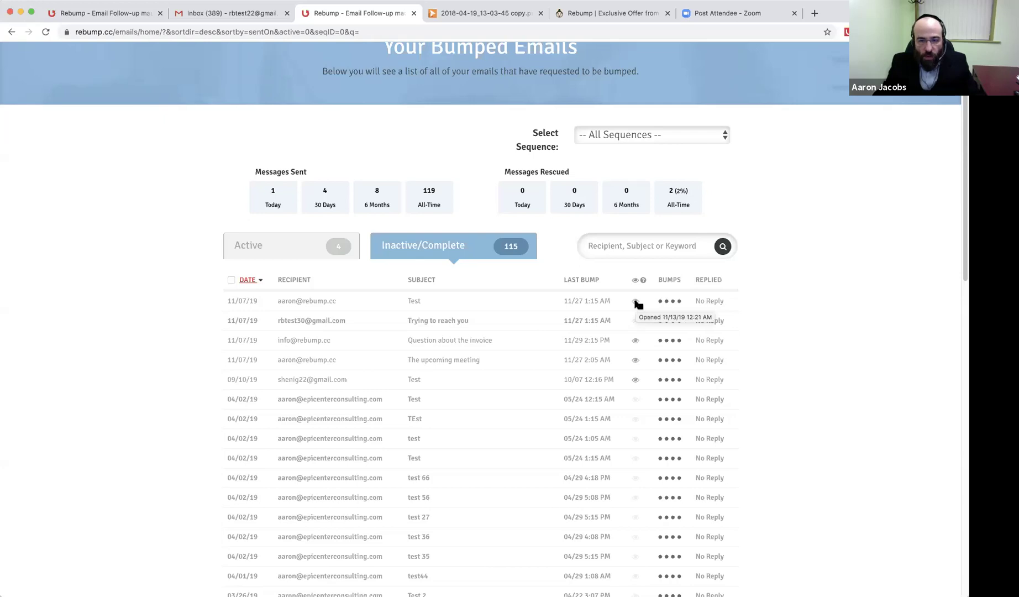
{"action": "scroll", "coordinate": [637, 303], "scroll_direction": "down", "scroll_amount": 10}
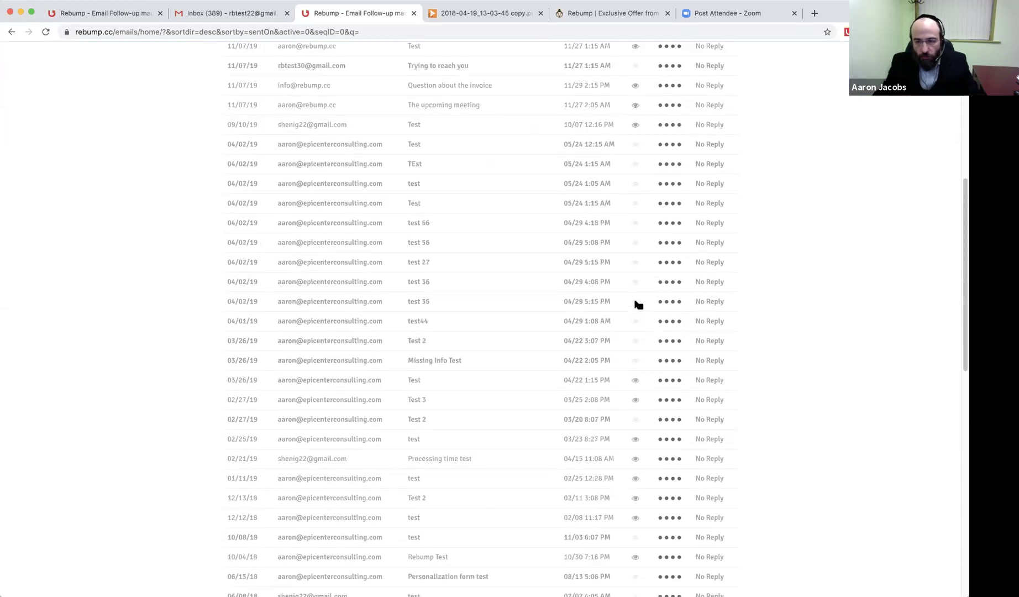
{"action": "scroll", "coordinate": [638, 303], "scroll_direction": "down", "scroll_amount": 15}
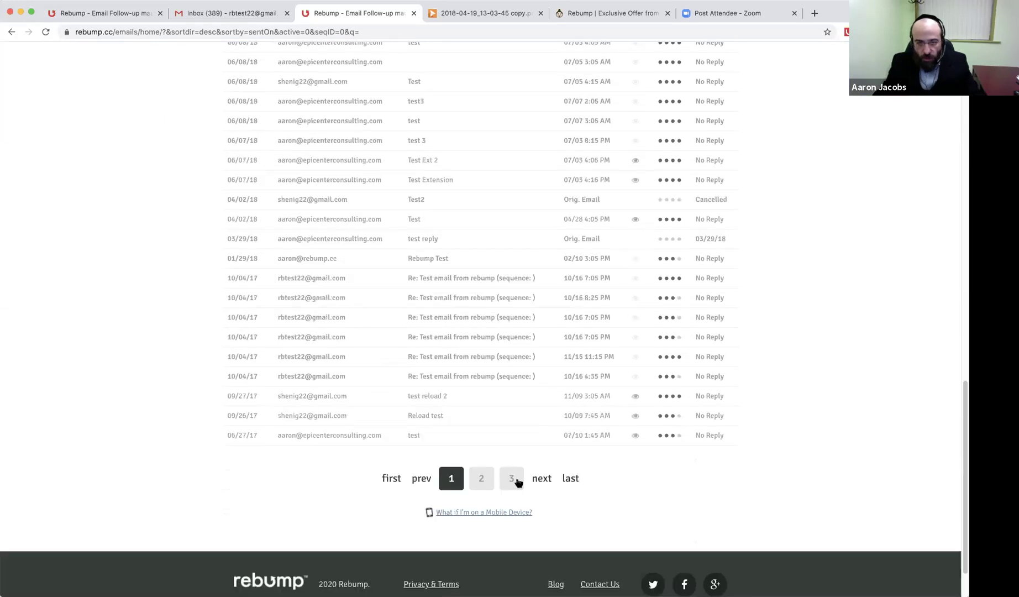
Step: Go to page 2 of inactive/complete bumps and scroll back through emails from 2017 into 2016
{"action": "left_click", "coordinate": [485, 481]}
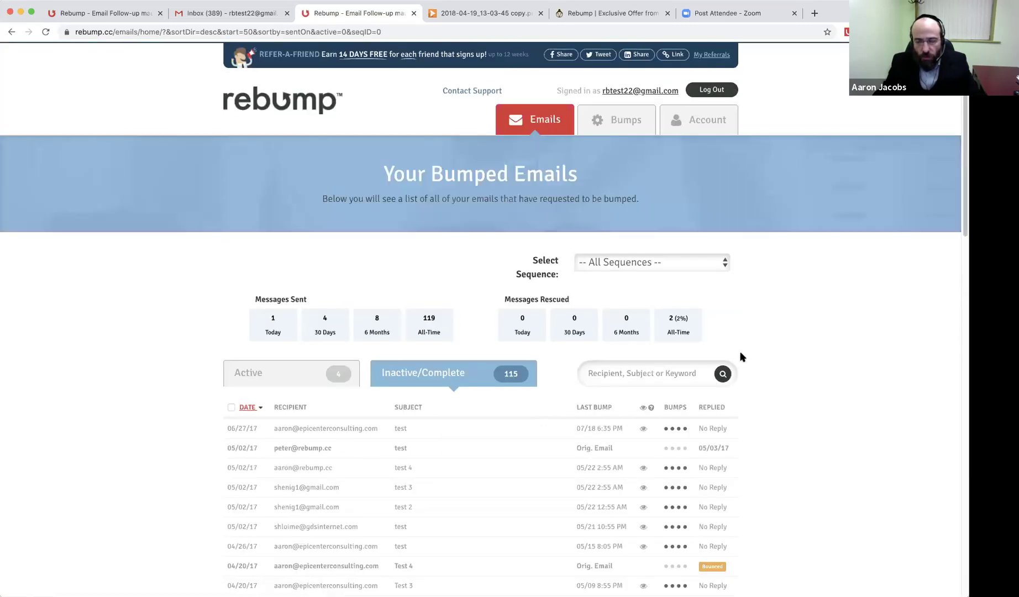
{"action": "scroll", "coordinate": [742, 356], "scroll_direction": "down", "scroll_amount": 3}
{"action": "scroll", "coordinate": [777, 363], "scroll_direction": "down", "scroll_amount": 1}
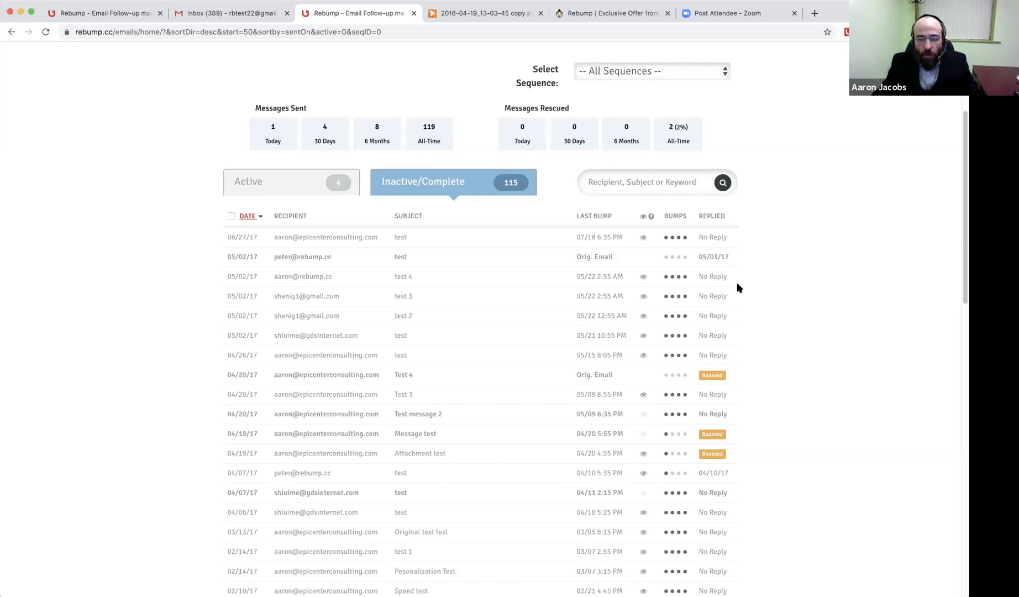
{"action": "scroll", "coordinate": [736, 281], "scroll_direction": "down", "scroll_amount": 2}
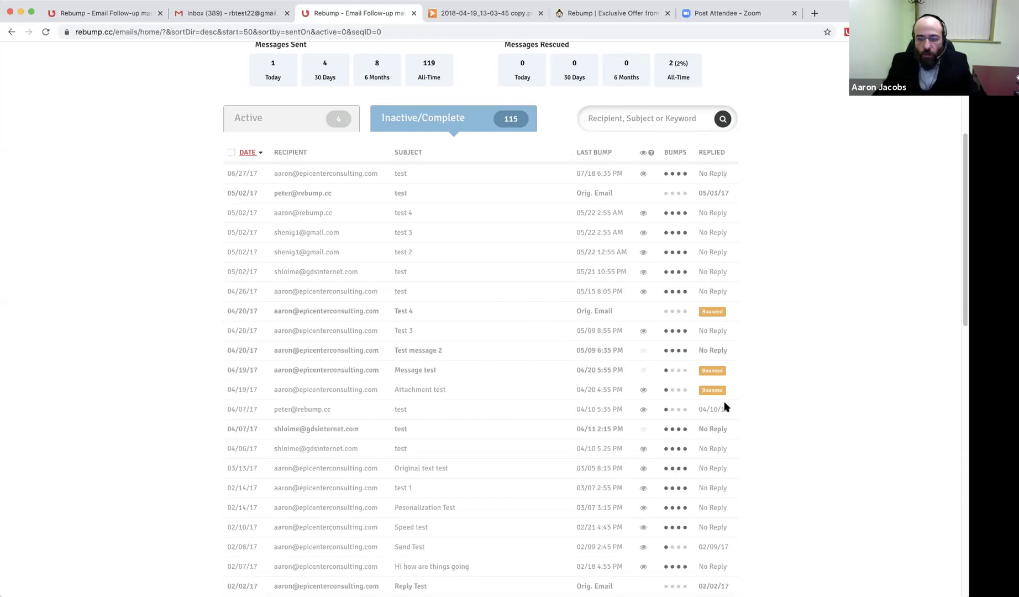
{"action": "scroll", "coordinate": [725, 407], "scroll_direction": "down", "scroll_amount": 5}
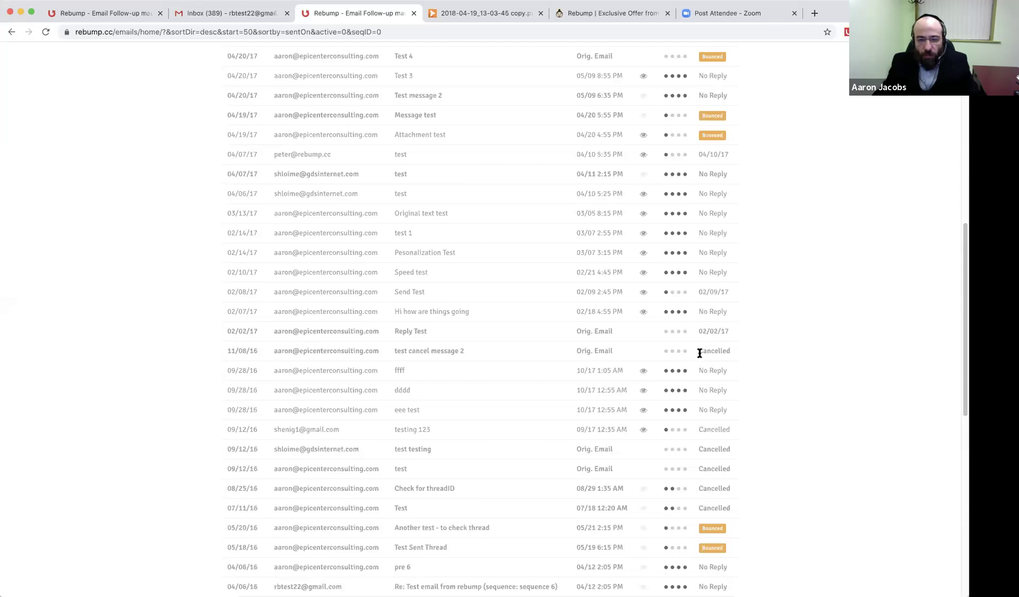
{"action": "scroll", "coordinate": [726, 350], "scroll_direction": "up", "scroll_amount": 7}
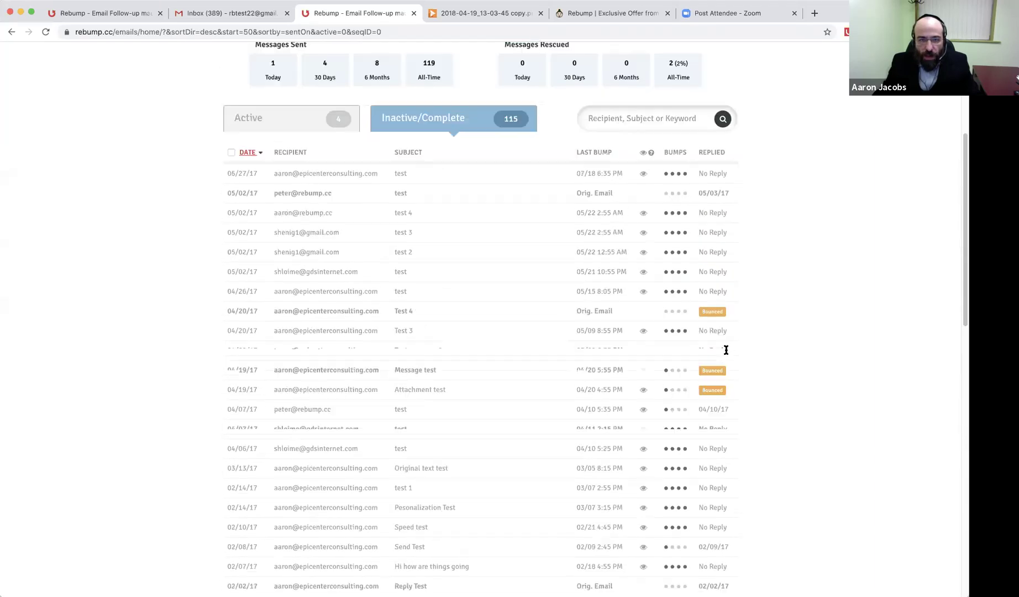
Step: Show the 4 active bumps, briefly selecting all of them to reveal Cancel selected messages
{"action": "left_click", "coordinate": [286, 253]}
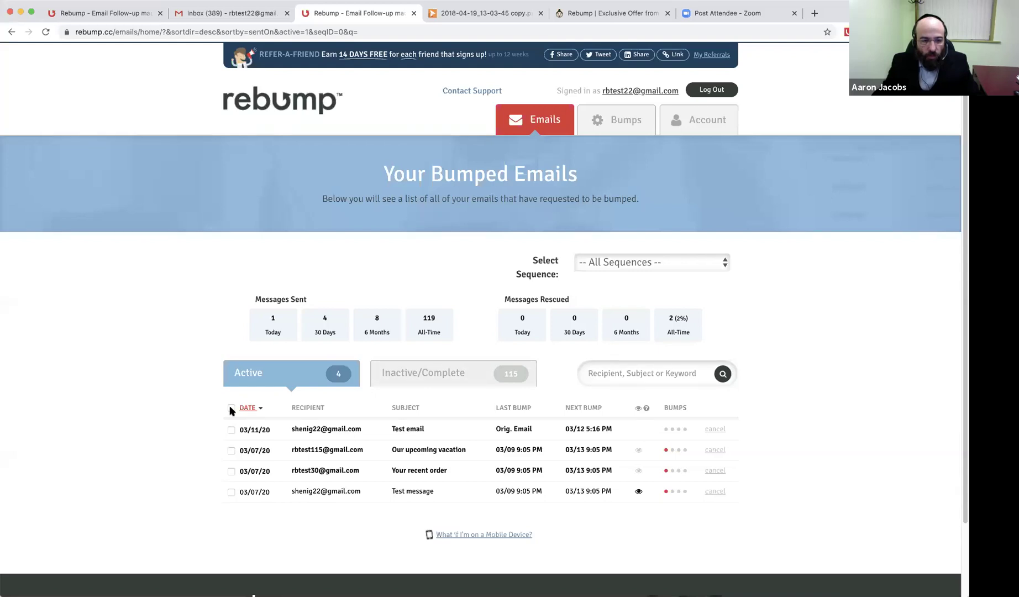
{"action": "left_click", "coordinate": [231, 410]}
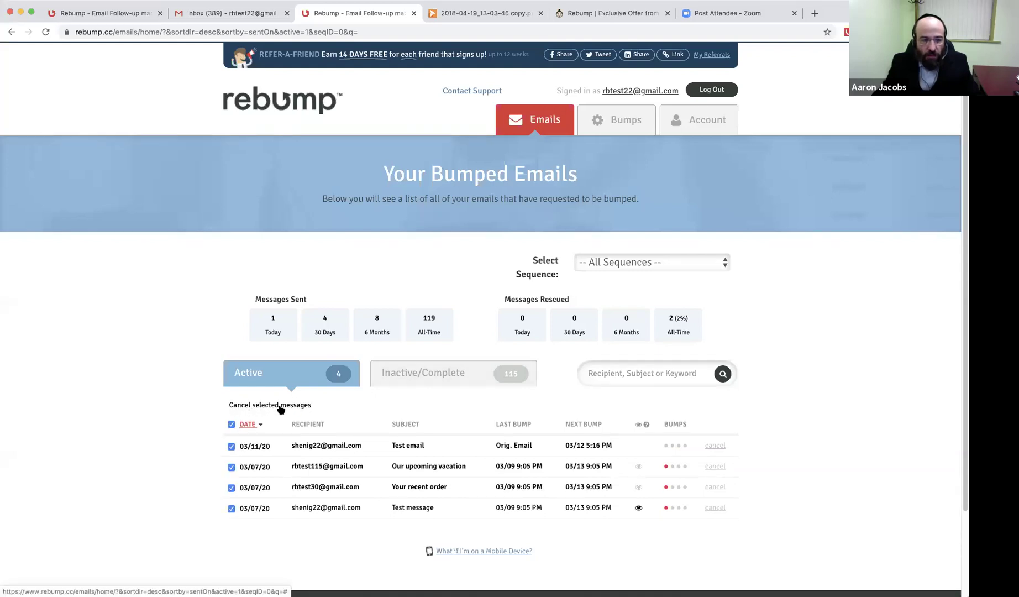
{"action": "left_click", "coordinate": [232, 424]}
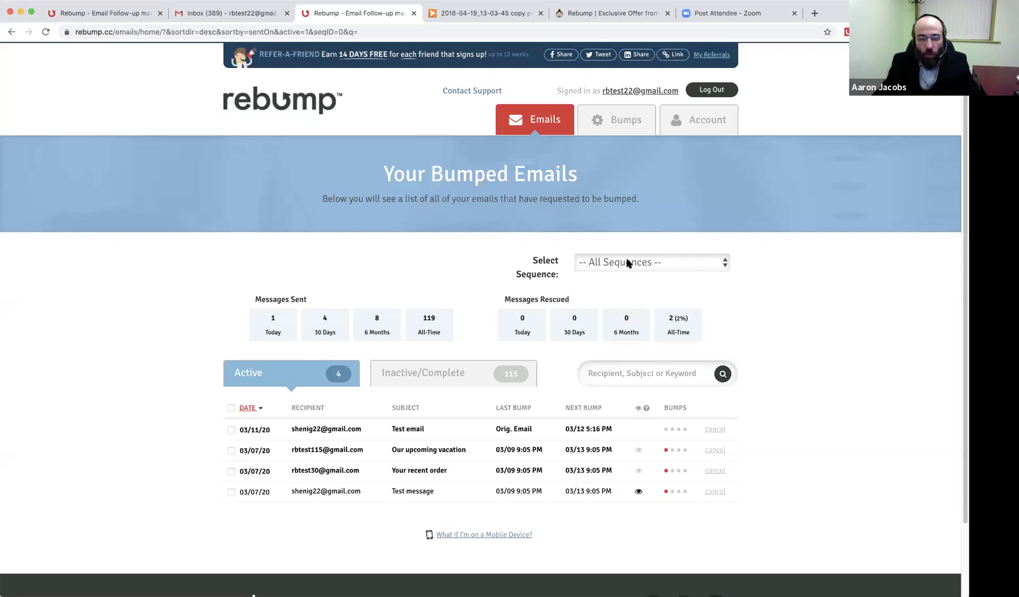
{"action": "left_click", "coordinate": [634, 263]}
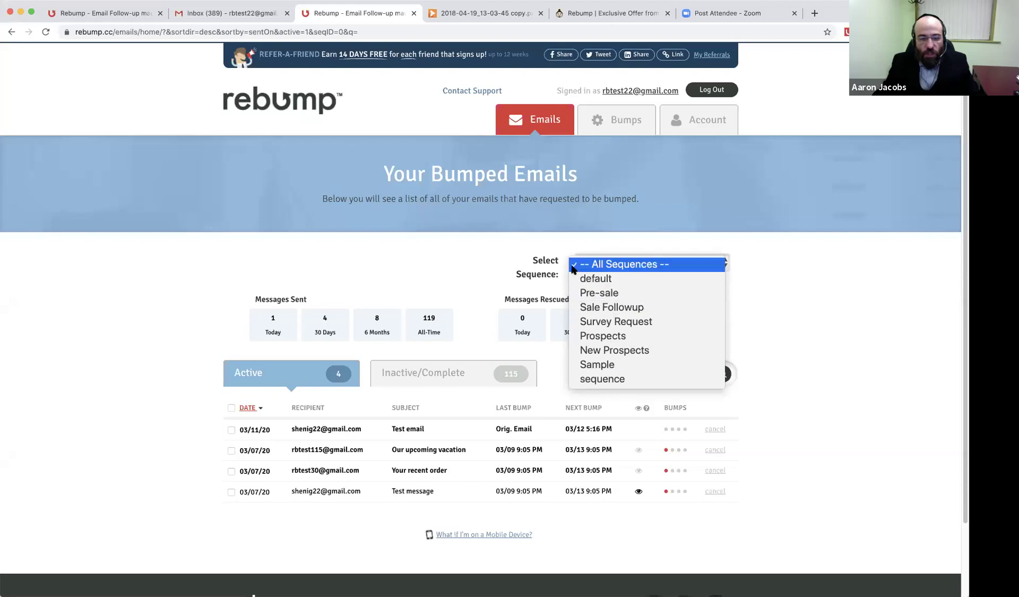
{"action": "left_click", "coordinate": [500, 253]}
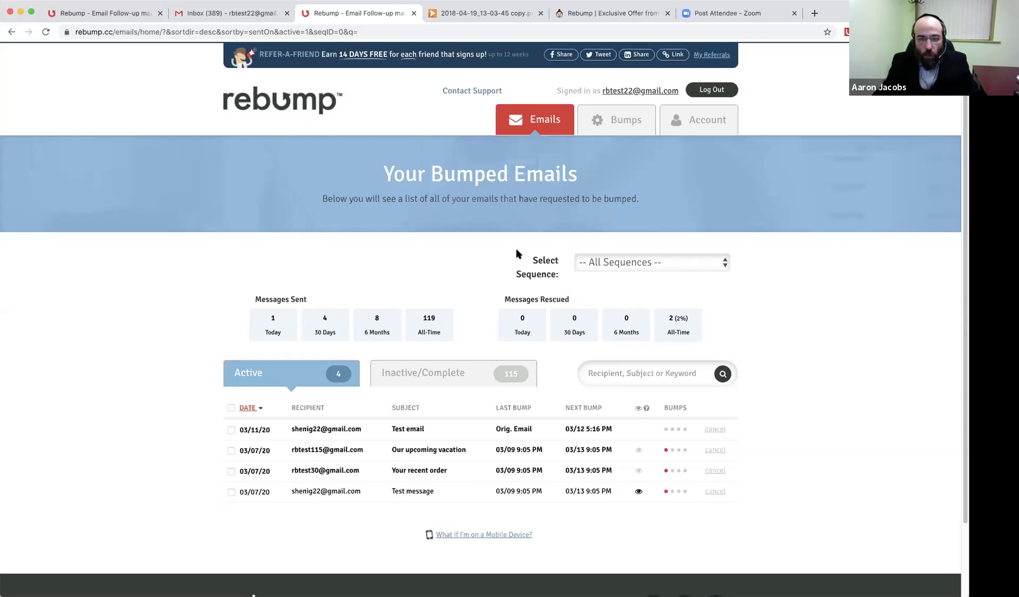
Step: Open the Account page and scroll to Bump Settings: Monday through Saturday, Eastern Standard Time
{"action": "left_click", "coordinate": [713, 123]}
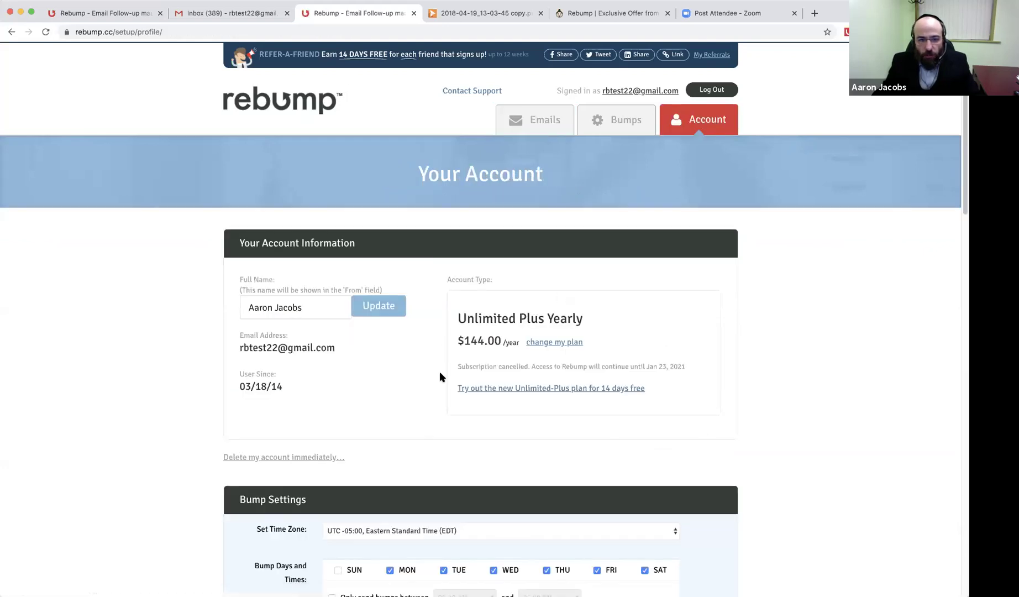
{"action": "scroll", "coordinate": [439, 371], "scroll_direction": "down", "scroll_amount": 1}
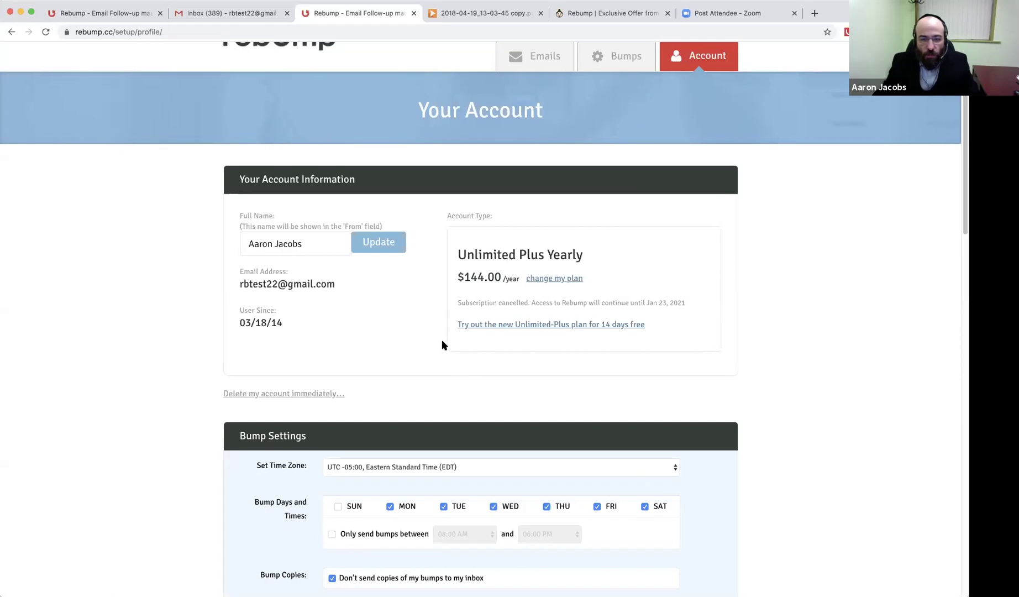
{"action": "scroll", "coordinate": [435, 332], "scroll_direction": "down", "scroll_amount": 2}
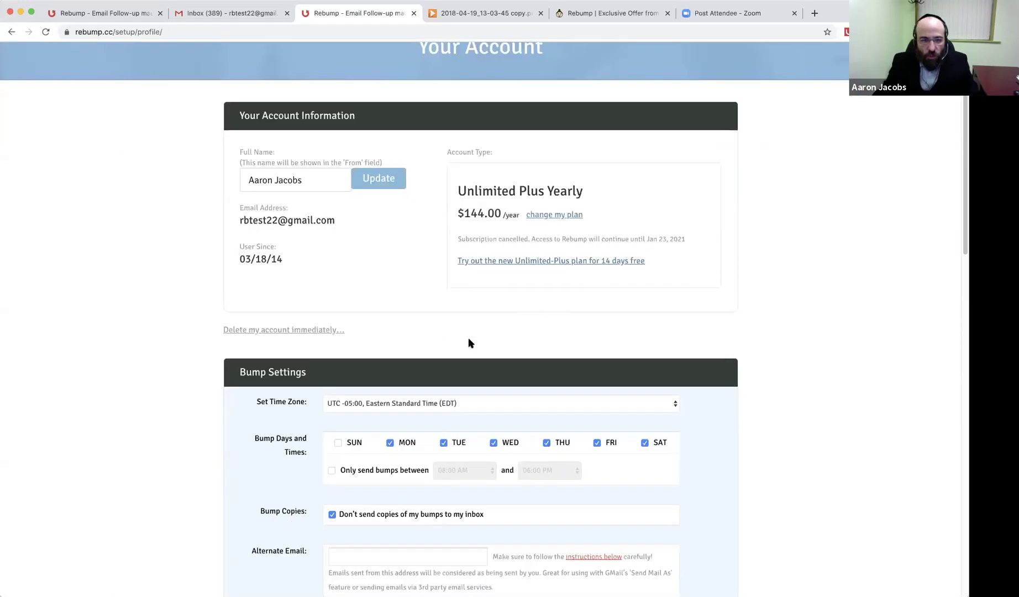
{"action": "scroll", "coordinate": [465, 300], "scroll_direction": "down", "scroll_amount": 4}
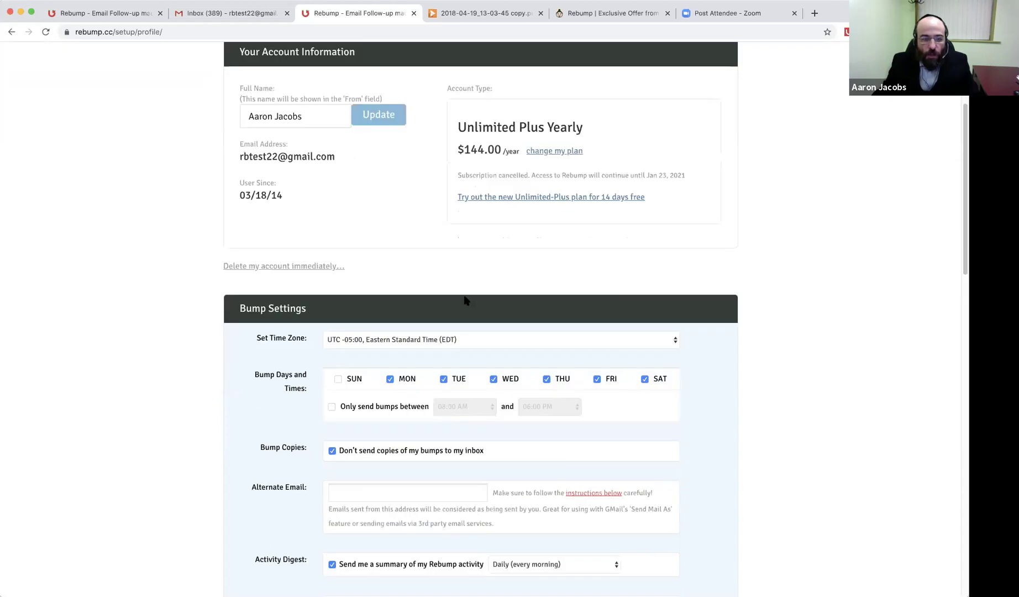
{"action": "scroll", "coordinate": [464, 300], "scroll_direction": "up", "scroll_amount": 2}
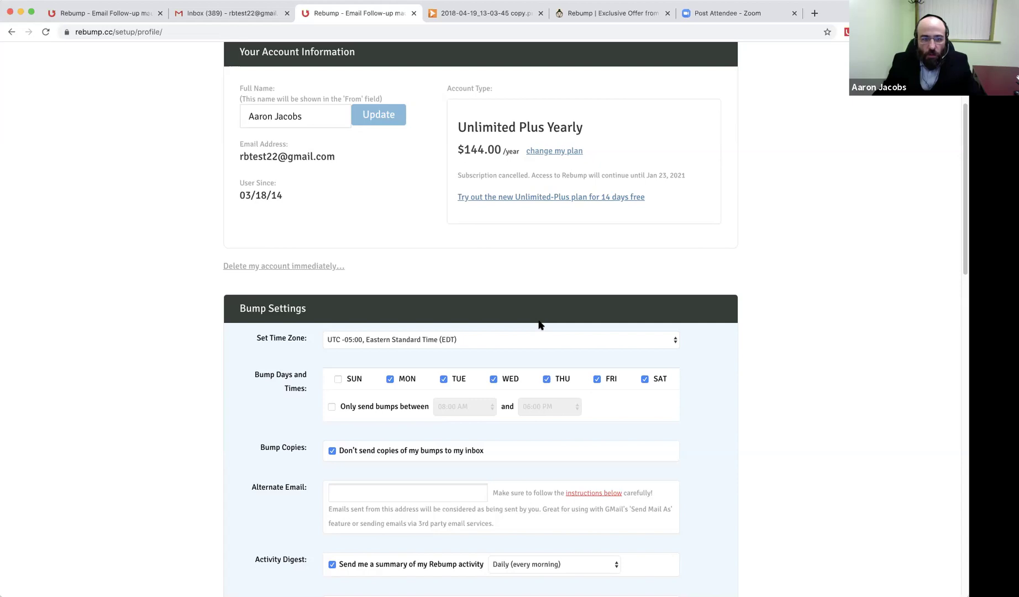
{"action": "scroll", "coordinate": [540, 325], "scroll_direction": "down", "scroll_amount": 3}
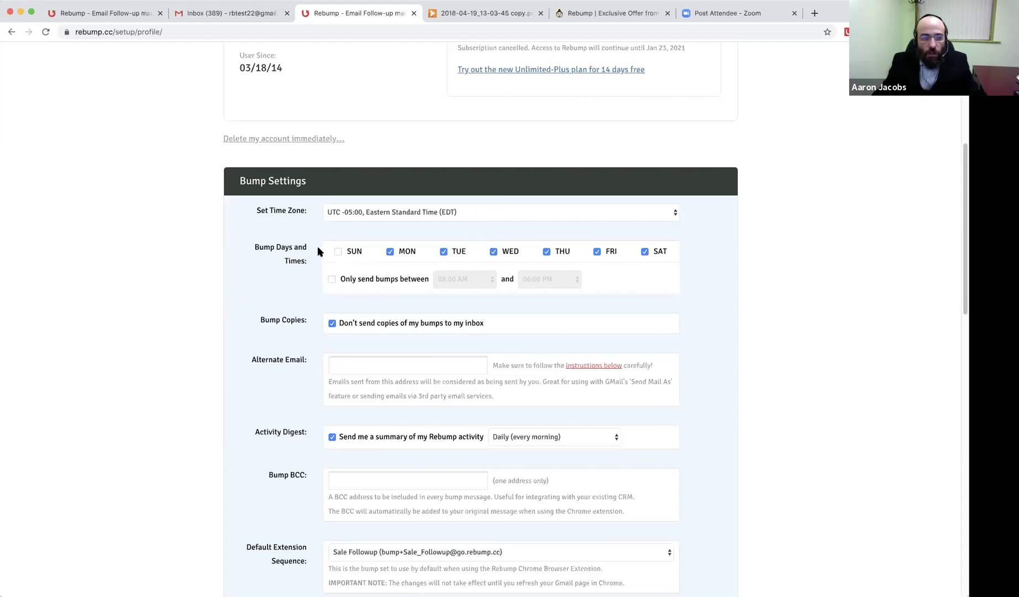
{"action": "scroll", "coordinate": [317, 245], "scroll_direction": "down", "scroll_amount": 2}
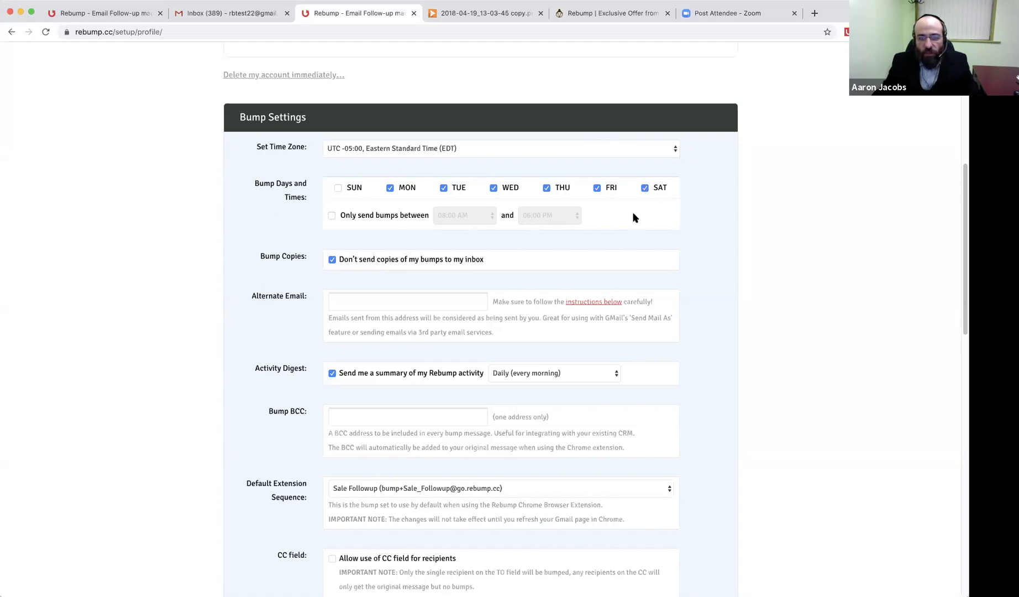
Step: Uncheck Saturday so bumps go Monday through Friday, only between 08:00 AM and 06:00 PM
{"action": "left_click", "coordinate": [645, 188]}
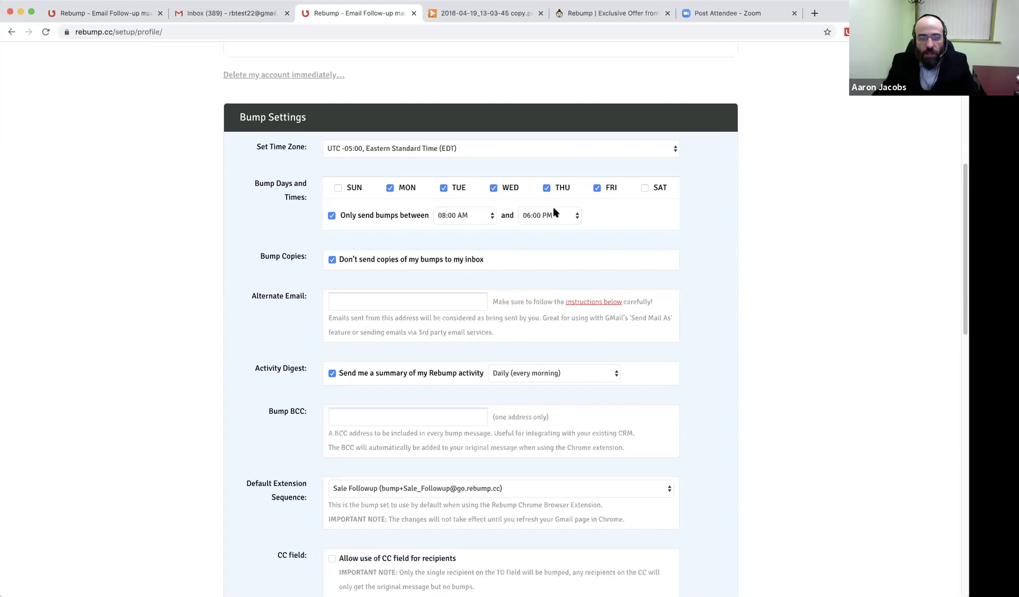
{"action": "scroll", "coordinate": [549, 217], "scroll_direction": "down", "scroll_amount": 3}
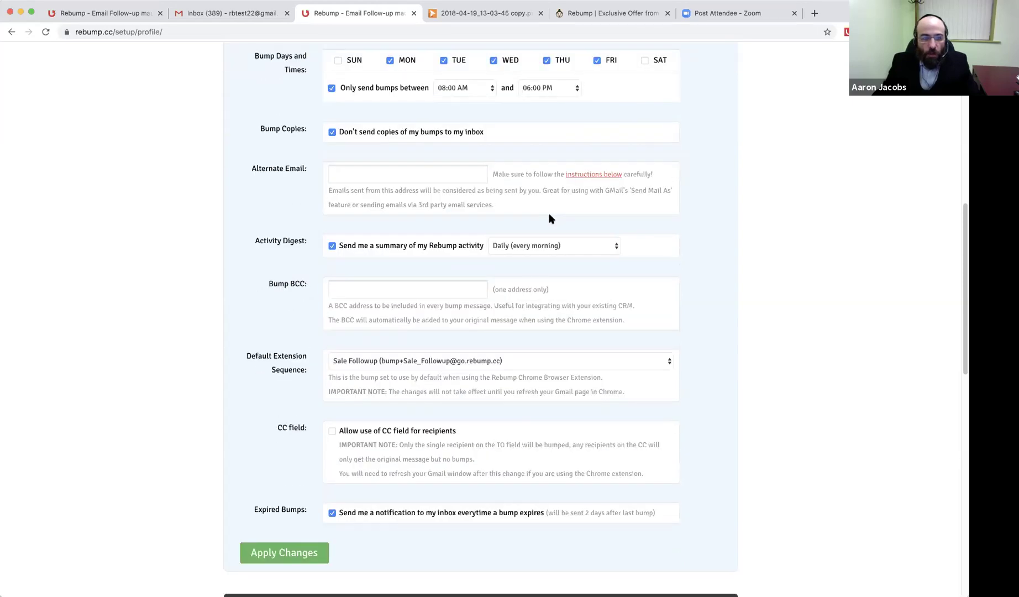
{"action": "scroll", "coordinate": [336, 147], "scroll_direction": "down", "scroll_amount": 2}
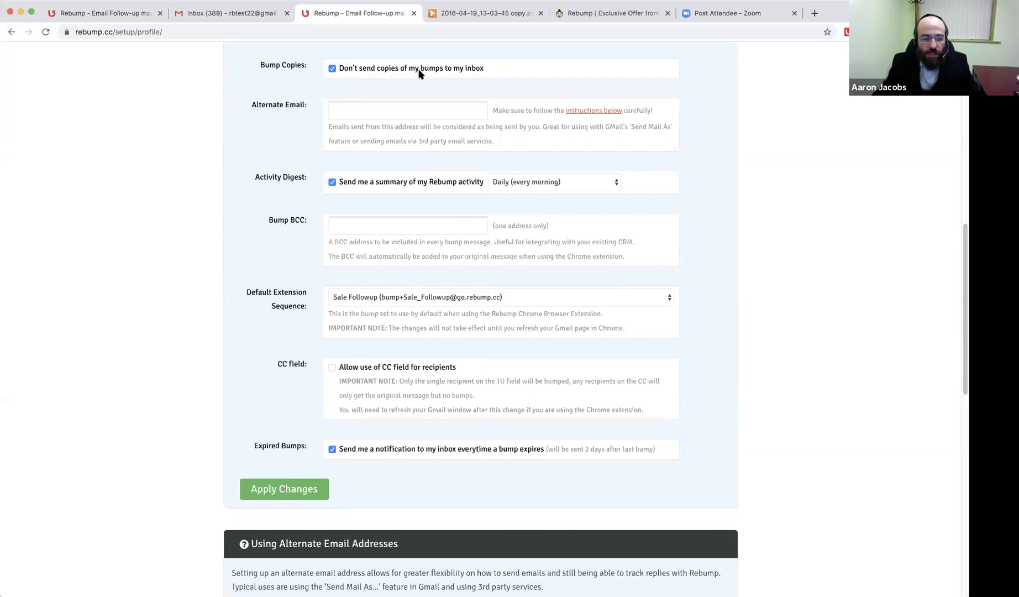
Step: Review Bump Settings, including the alternate sending address, Sale Followup default sequence and daily morning summary
{"action": "scroll", "coordinate": [433, 83], "scroll_direction": "up", "scroll_amount": 2}
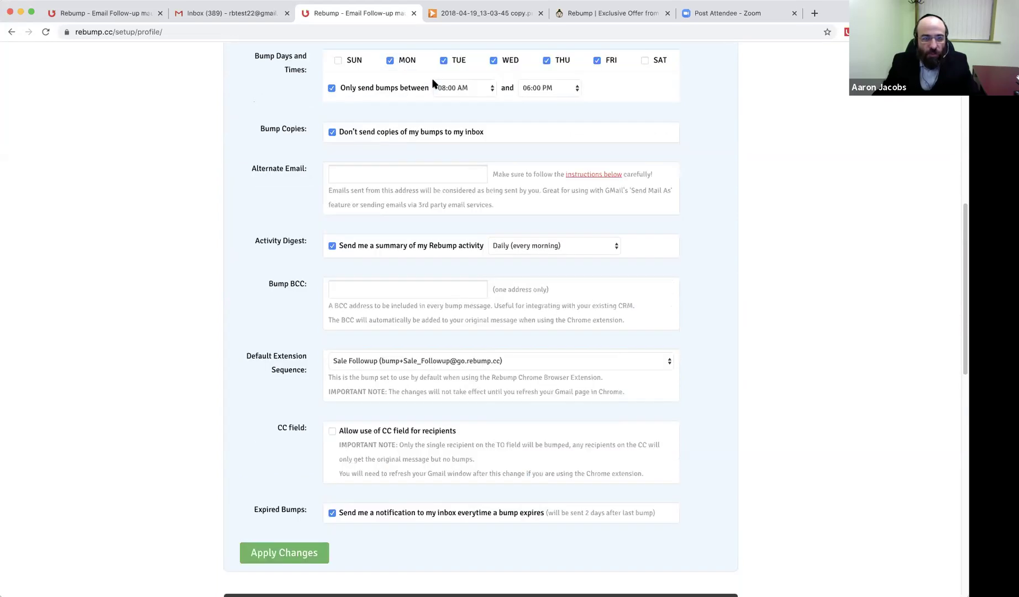
{"action": "left_click", "coordinate": [352, 173]}
{"action": "left_click", "coordinate": [309, 196]}
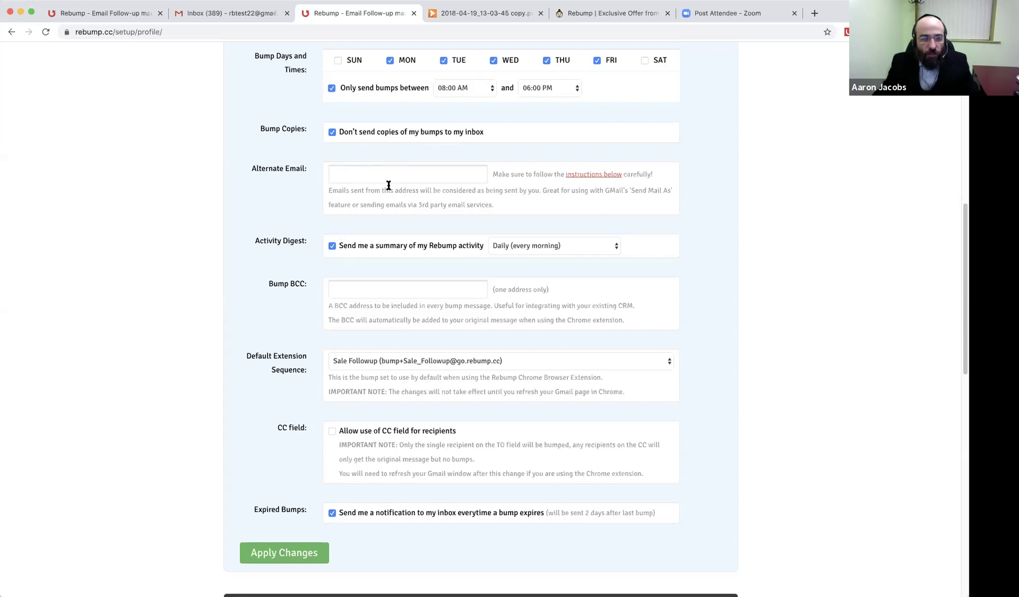
{"action": "scroll", "coordinate": [388, 185], "scroll_direction": "up", "scroll_amount": 10}
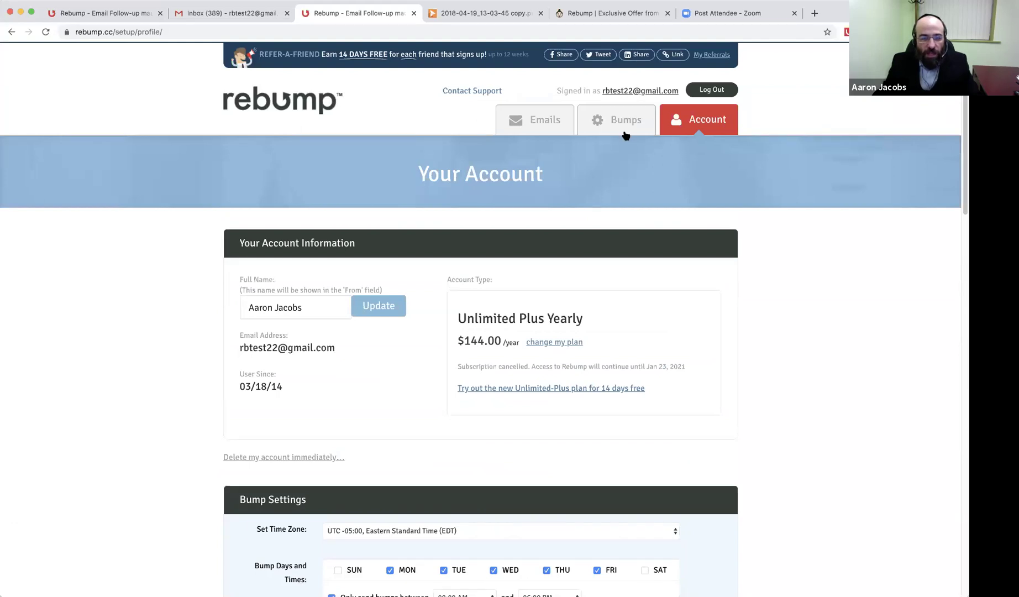
{"action": "scroll", "coordinate": [540, 423], "scroll_direction": "down", "scroll_amount": 8}
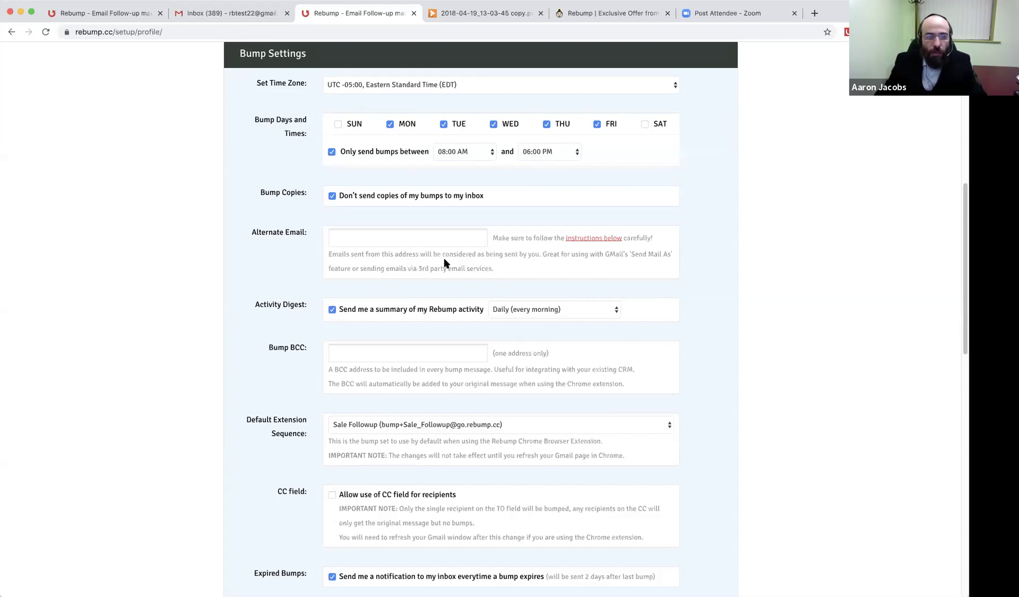
{"action": "scroll", "coordinate": [445, 263], "scroll_direction": "down", "scroll_amount": 2}
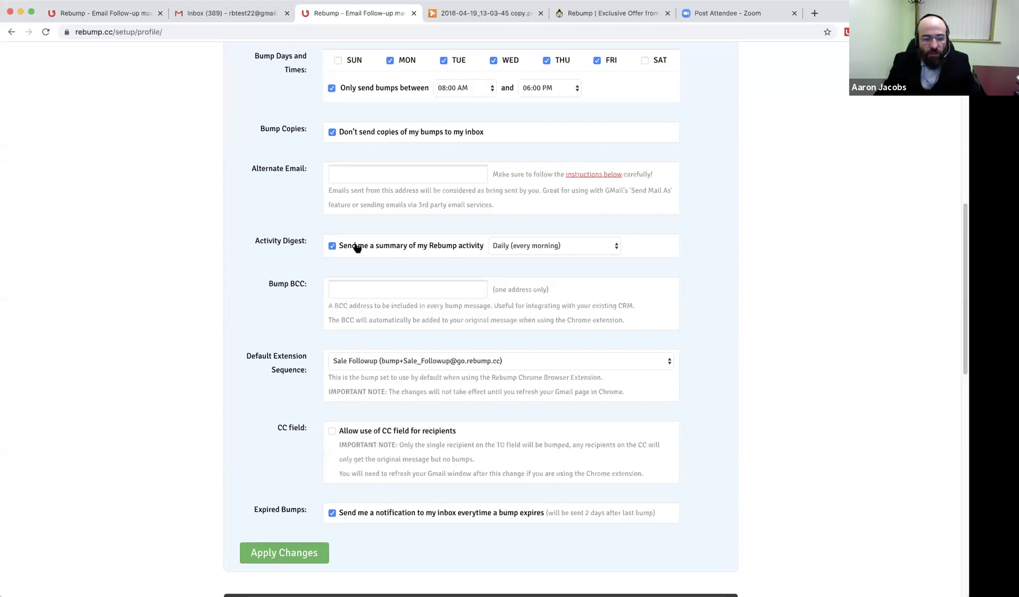
{"action": "left_click", "coordinate": [530, 244]}
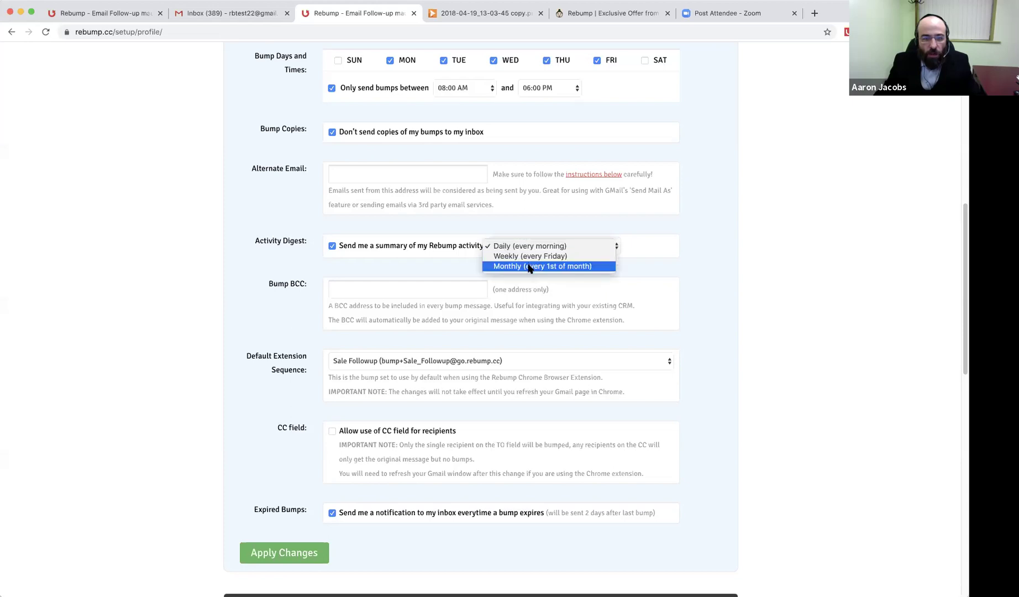
{"action": "left_click", "coordinate": [462, 266]}
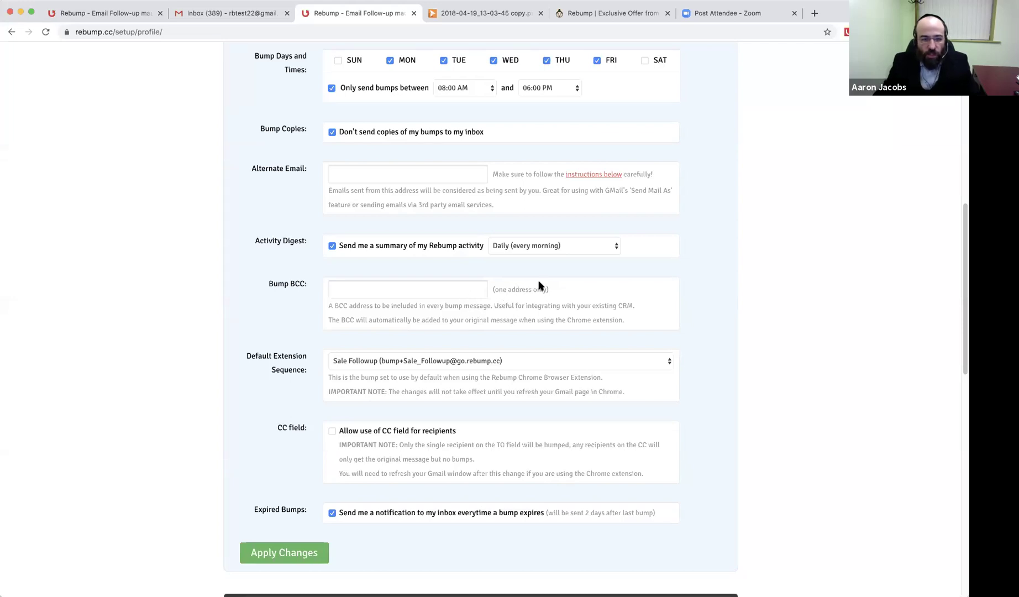
{"action": "scroll", "coordinate": [517, 272], "scroll_direction": "down", "scroll_amount": 2}
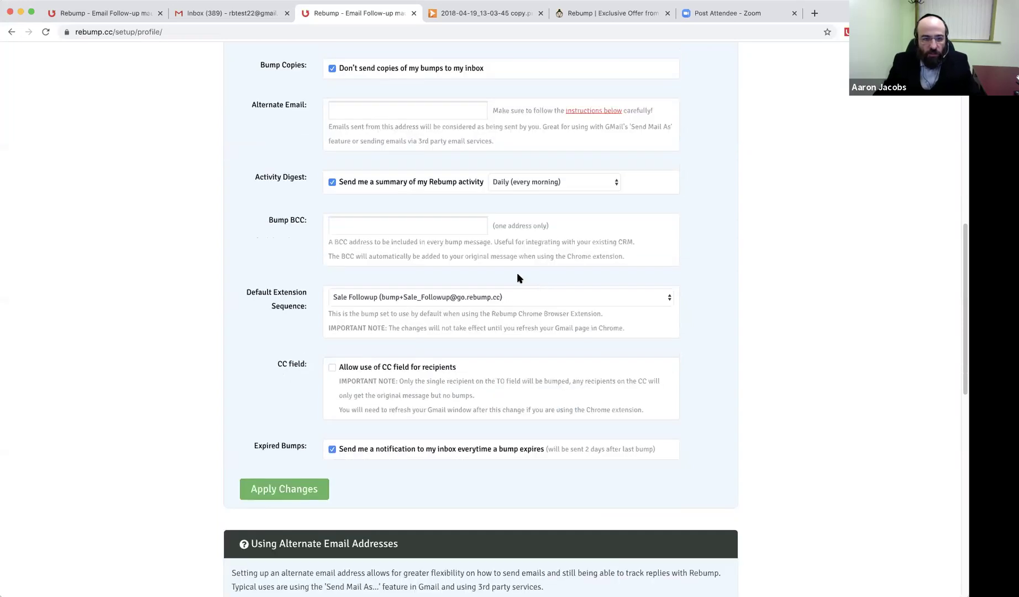
{"action": "left_click", "coordinate": [361, 224]}
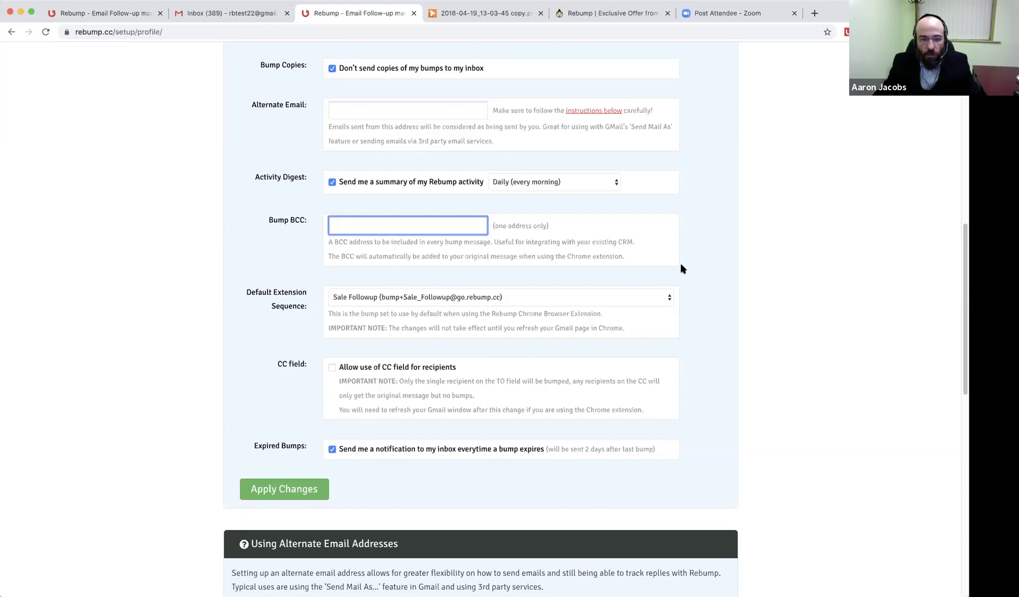
{"action": "left_click", "coordinate": [696, 243]}
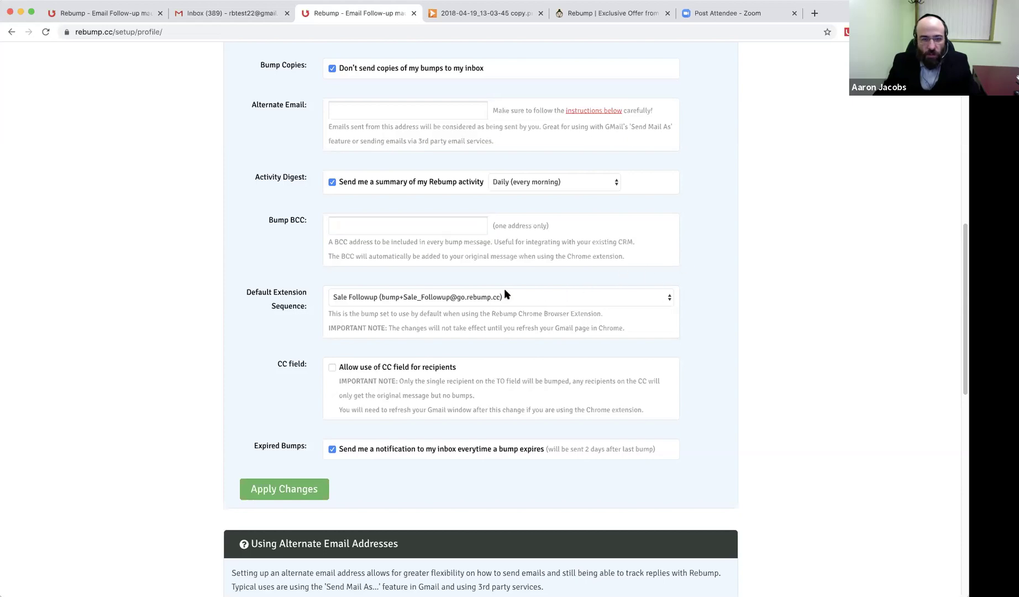
{"action": "scroll", "coordinate": [504, 294], "scroll_direction": "down", "scroll_amount": 2}
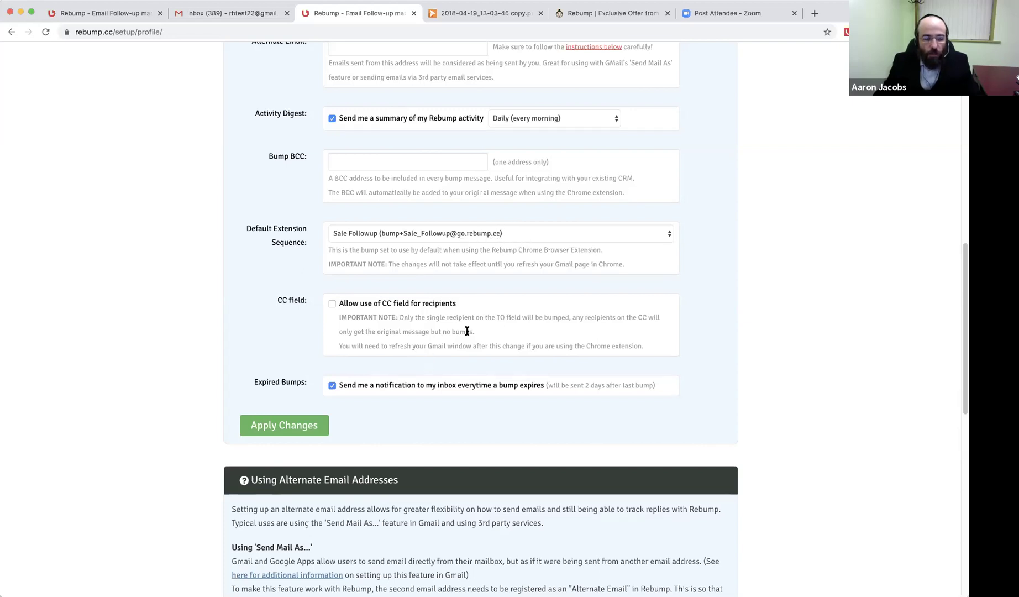
Step: Tick 'Allow use of CC field for recipients' in Bump Settings
{"action": "scroll", "coordinate": [467, 330], "scroll_direction": "down", "scroll_amount": 2}
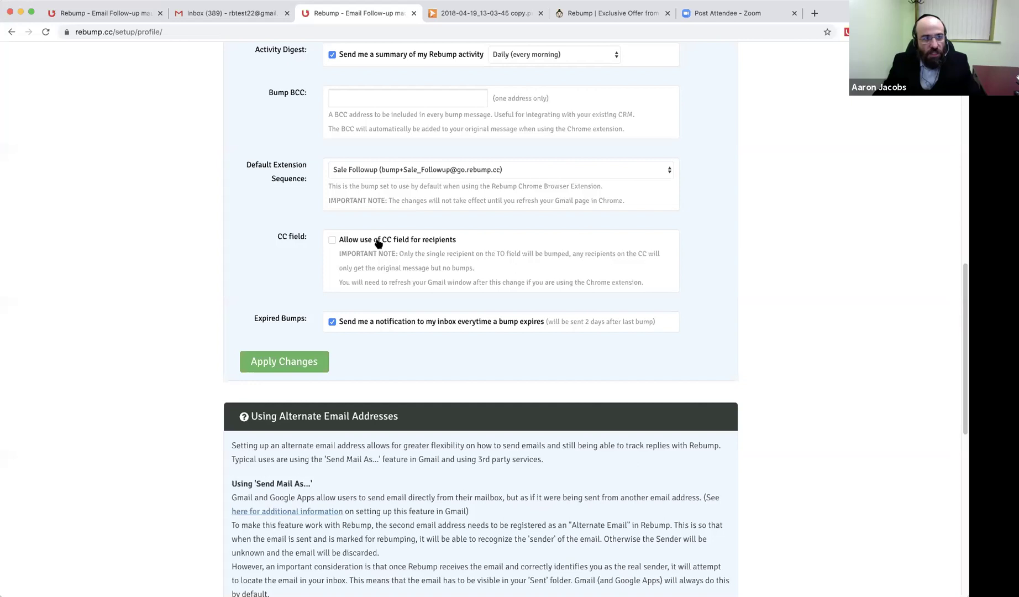
{"action": "left_click", "coordinate": [331, 239]}
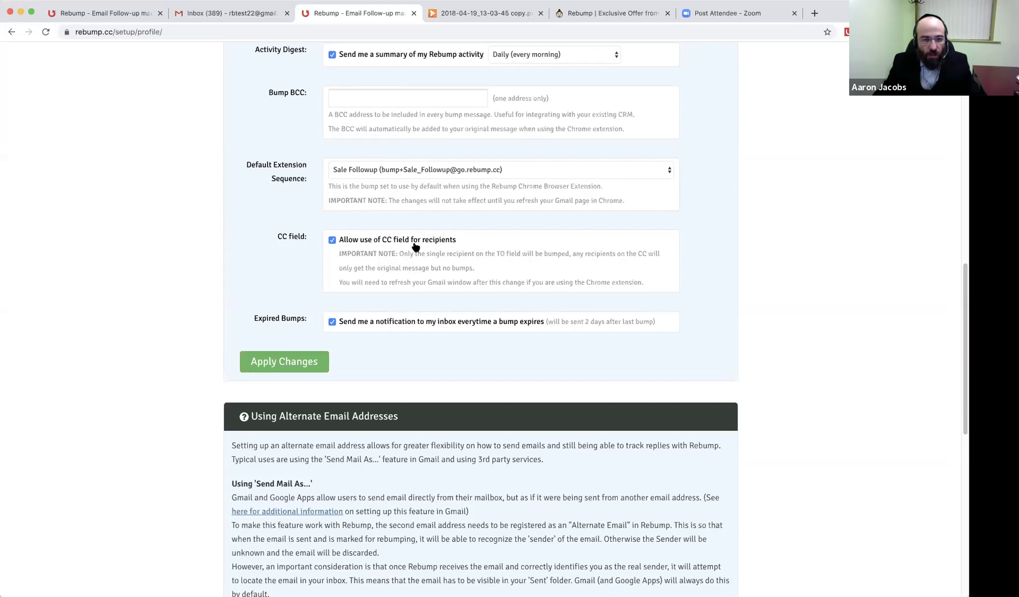
{"action": "scroll", "coordinate": [416, 245], "scroll_direction": "down", "scroll_amount": 4}
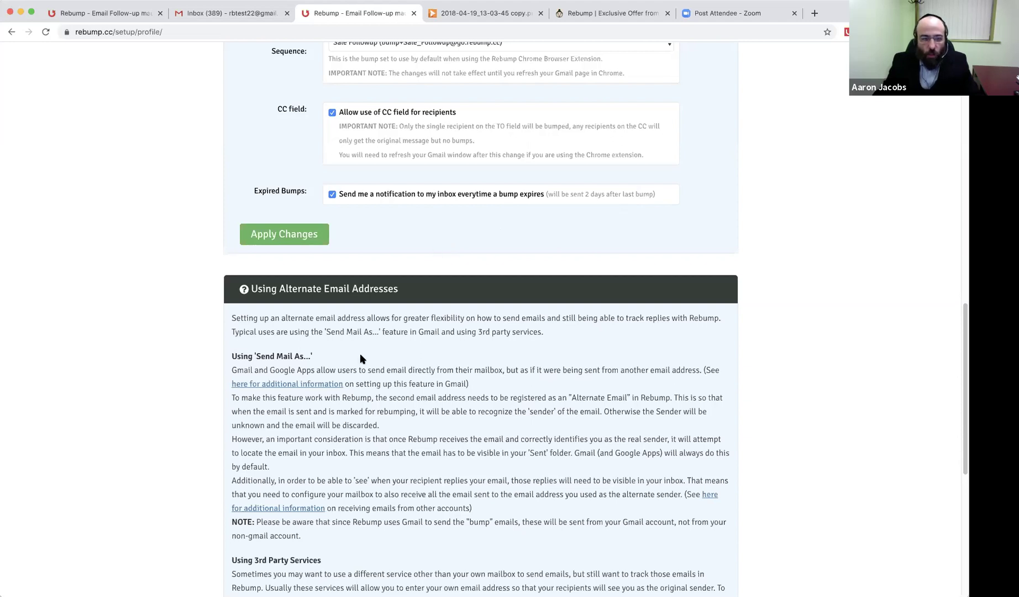
Step: Scroll back to the top of the Account page to show the Unlimited Plus Yearly plan at $144.00/year
{"action": "scroll", "coordinate": [372, 397], "scroll_direction": "up", "scroll_amount": 2}
{"action": "scroll", "coordinate": [372, 396], "scroll_direction": "up", "scroll_amount": 10}
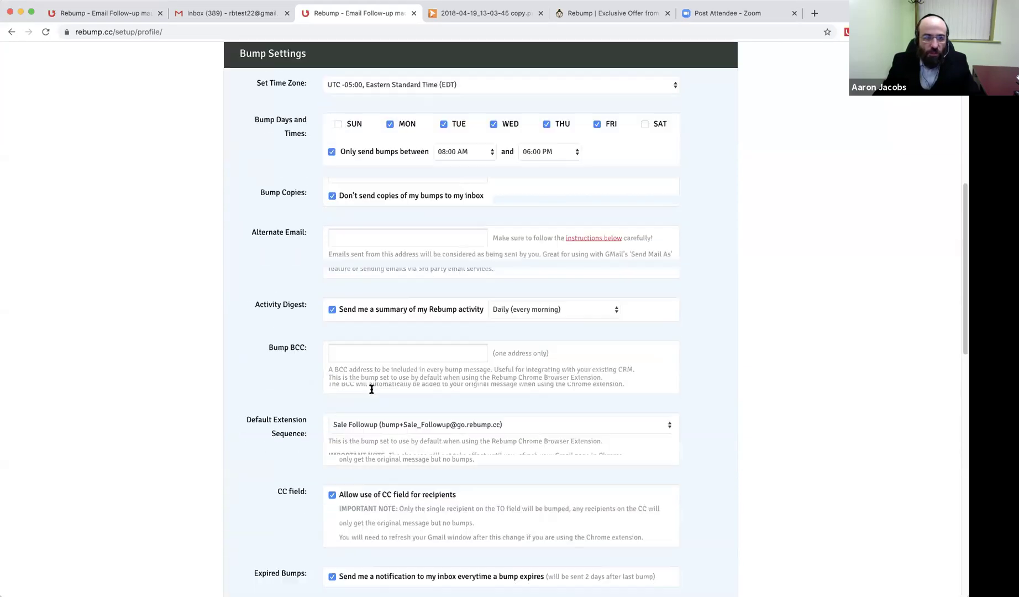
{"action": "scroll", "coordinate": [382, 275], "scroll_direction": "down", "scroll_amount": 8}
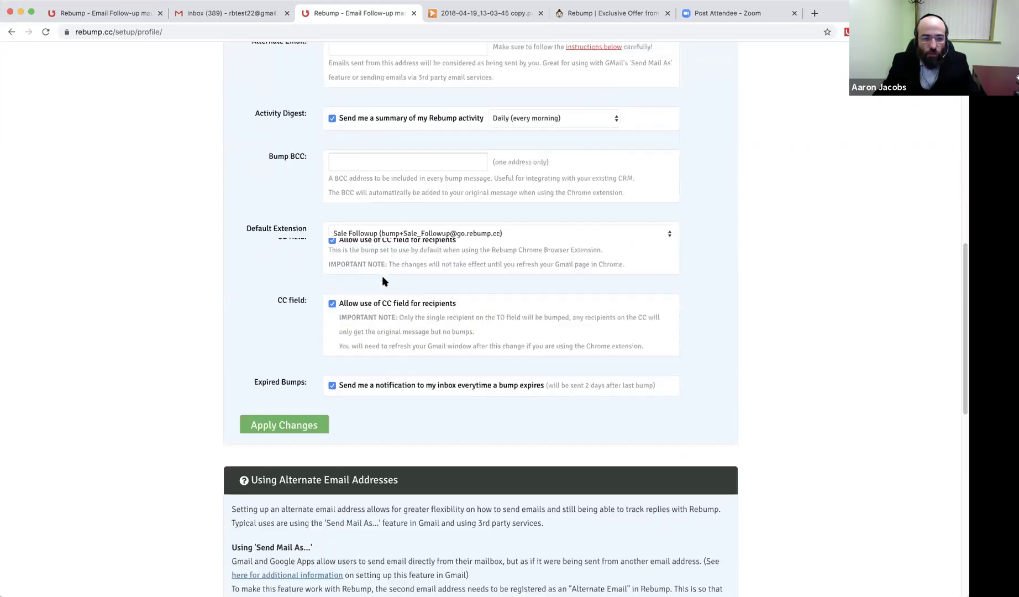
{"action": "scroll", "coordinate": [338, 526], "scroll_direction": "down", "scroll_amount": 8}
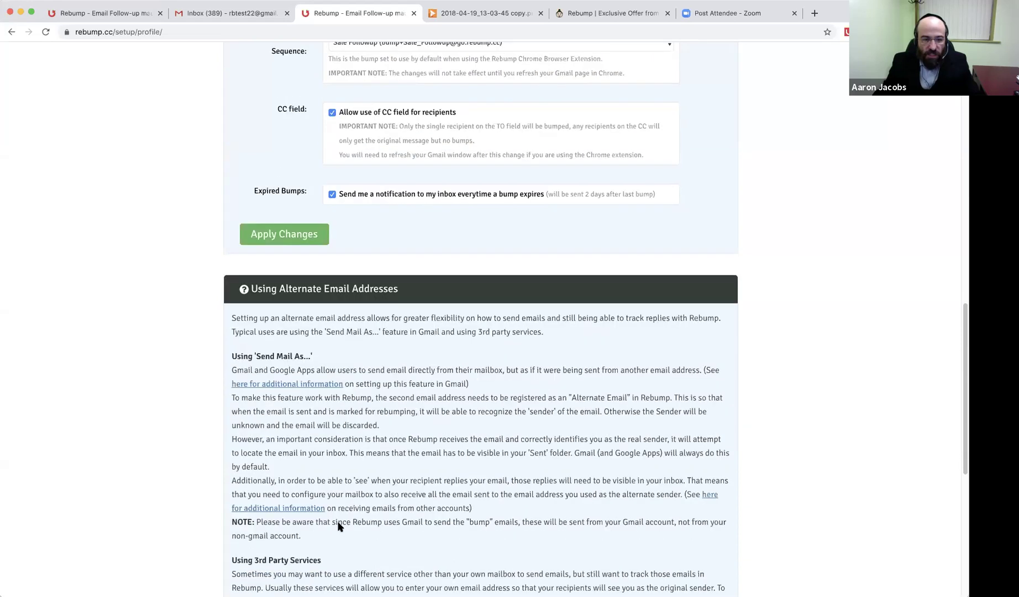
{"action": "scroll", "coordinate": [336, 528], "scroll_direction": "up", "scroll_amount": 6}
{"action": "scroll", "coordinate": [335, 529], "scroll_direction": "up", "scroll_amount": 20}
{"action": "scroll", "coordinate": [339, 534], "scroll_direction": "up", "scroll_amount": 4}
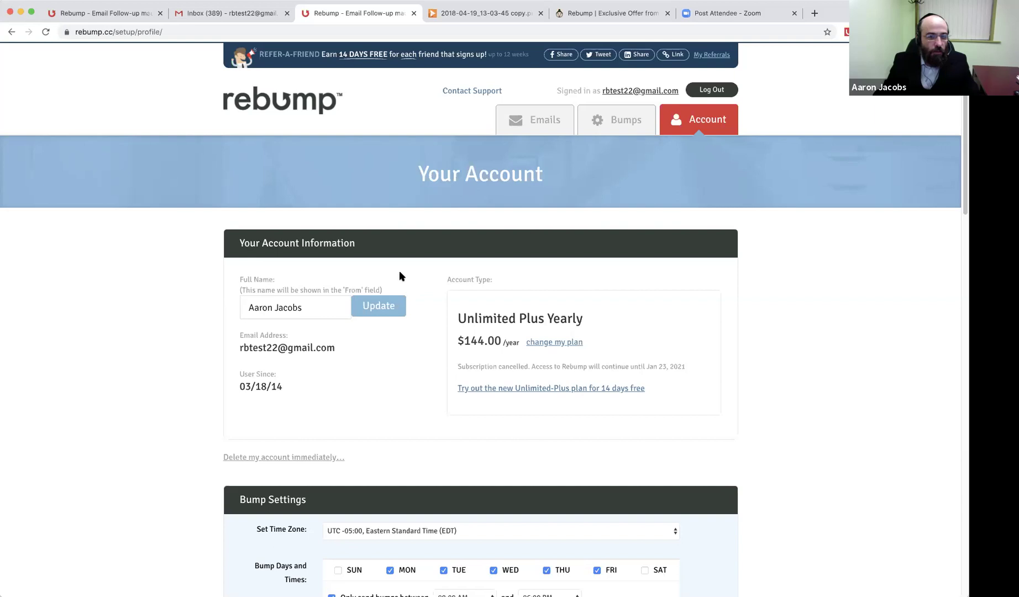
{"action": "scroll", "coordinate": [365, 403], "scroll_direction": "down", "scroll_amount": 2}
{"action": "scroll", "coordinate": [364, 404], "scroll_direction": "up", "scroll_amount": 2}
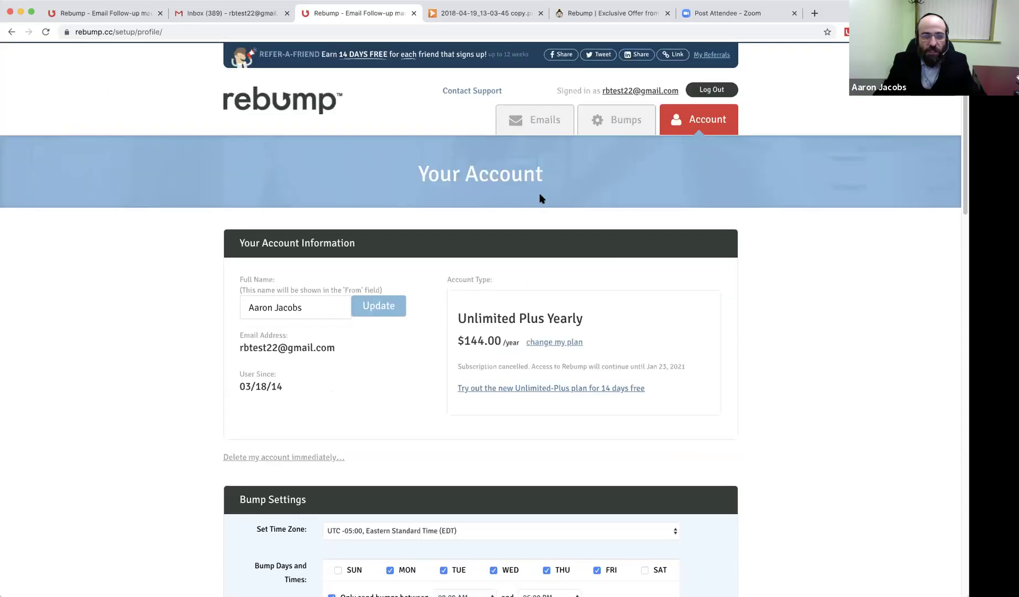
{"action": "left_click", "coordinate": [615, 113]}
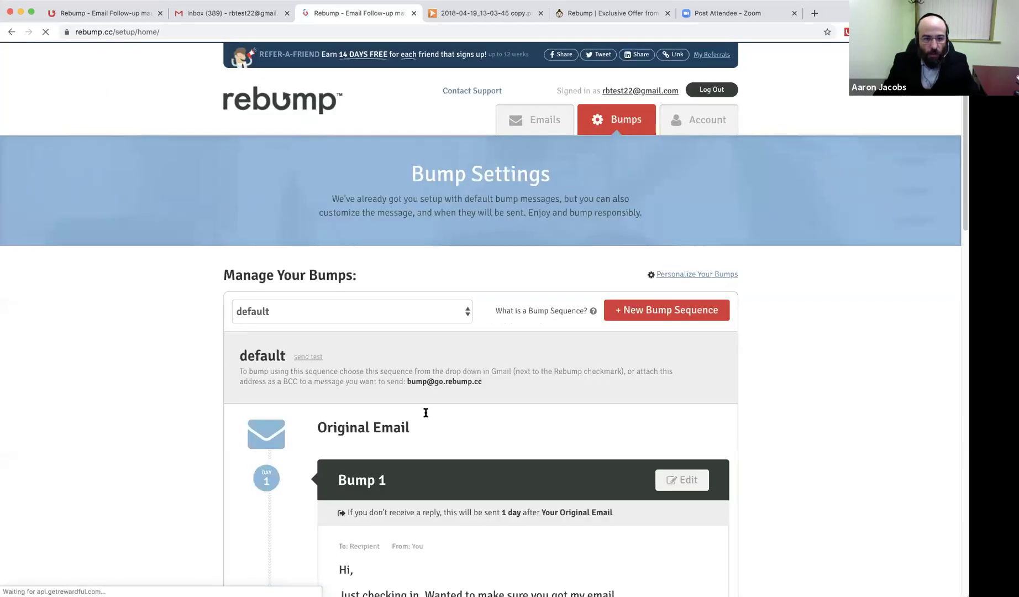
{"action": "scroll", "coordinate": [434, 455], "scroll_direction": "down", "scroll_amount": 2}
{"action": "left_click_drag", "start_coordinate": [407, 316], "coordinate": [484, 318]}
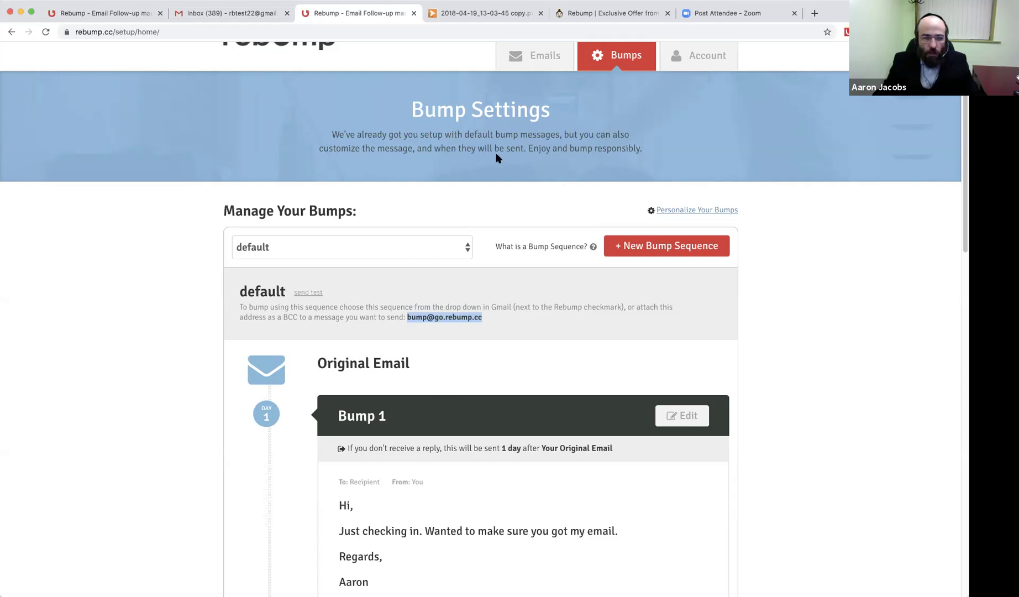
{"action": "scroll", "coordinate": [509, 131], "scroll_direction": "up", "scroll_amount": 2}
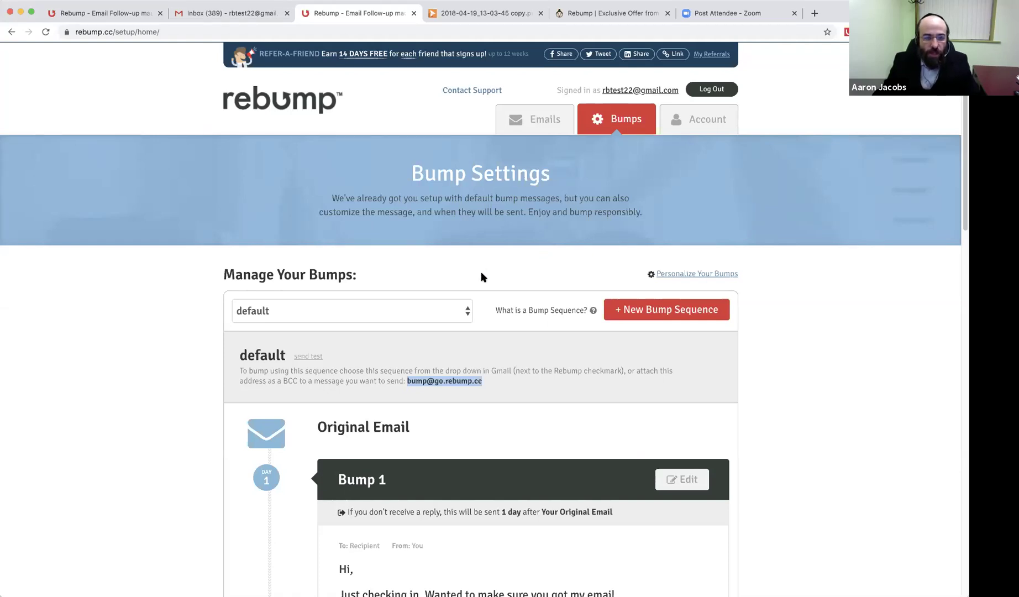
Step: Deselect the bump address and bring up the 'What is a Bump Sequence?' explanation
{"action": "left_click", "coordinate": [521, 269]}
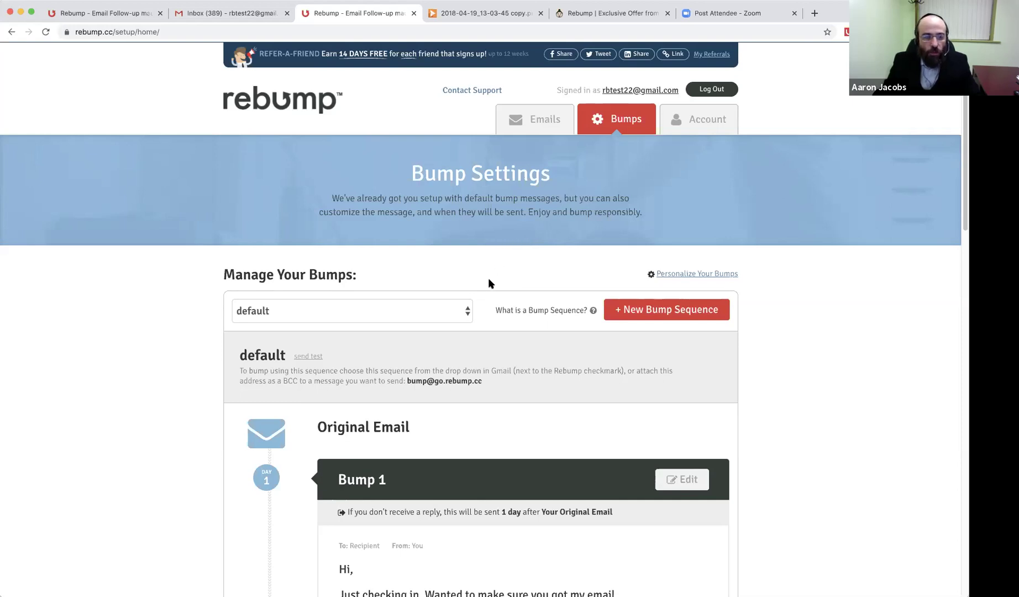
{"action": "mouse_move", "coordinate": [501, 313]}
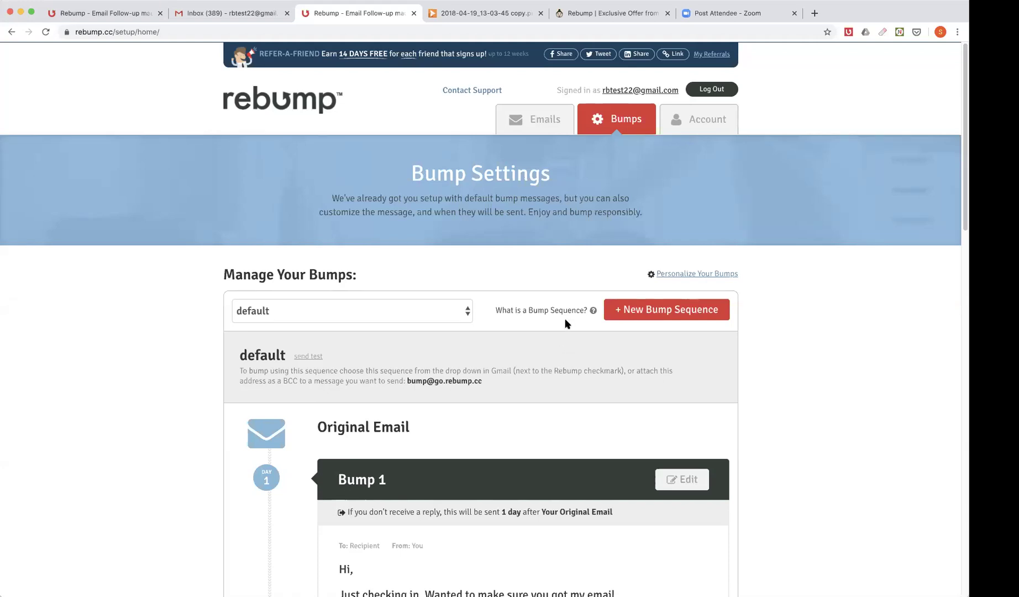
{"action": "left_click", "coordinate": [570, 13]}
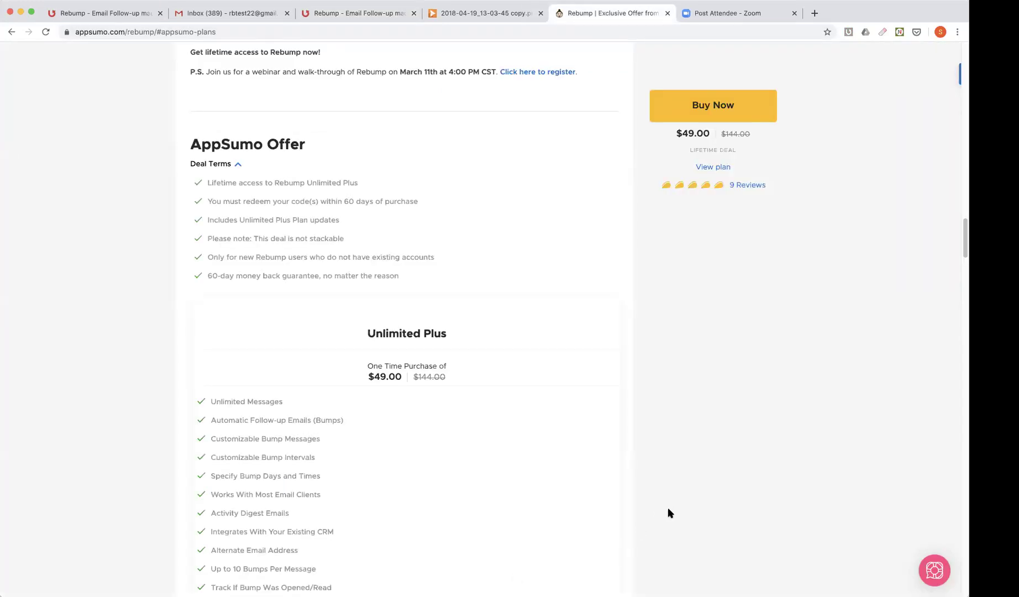
{"action": "scroll", "coordinate": [660, 480], "scroll_direction": "down", "scroll_amount": 2}
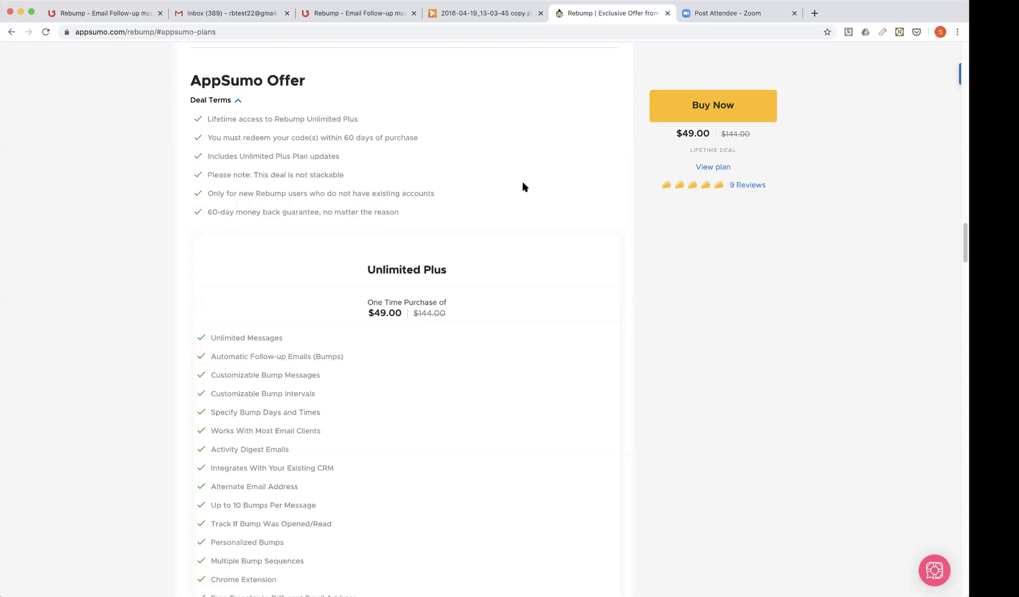
{"action": "scroll", "coordinate": [522, 185], "scroll_direction": "down", "scroll_amount": 2}
{"action": "scroll", "coordinate": [522, 186], "scroll_direction": "up", "scroll_amount": 2}
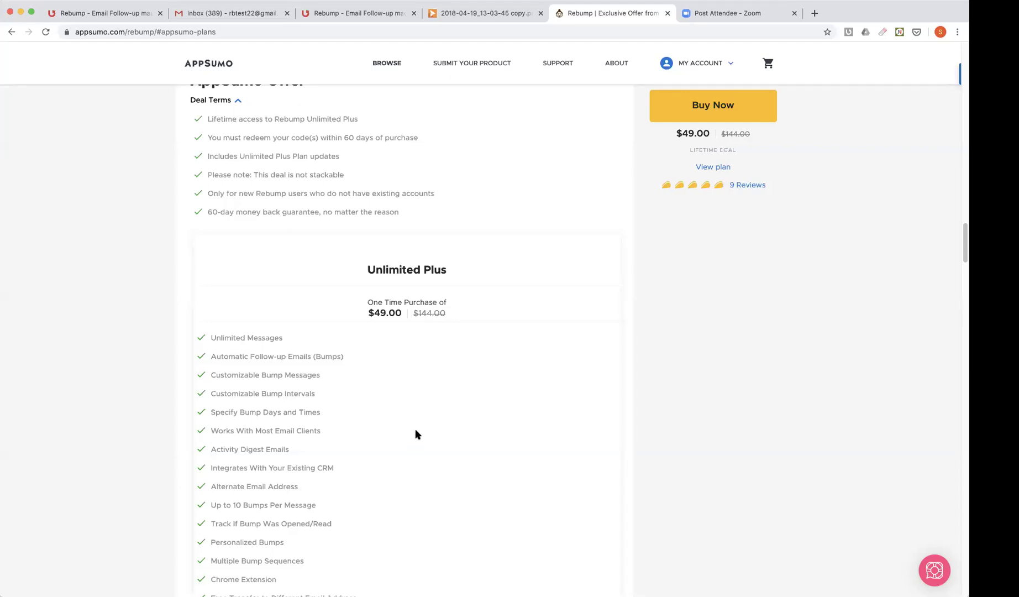
Step: Scroll the deal page to show Unlimited Plus features like unlimited messages, 10 bumps, and Chrome extension
{"action": "scroll", "coordinate": [415, 434], "scroll_direction": "down", "scroll_amount": 3}
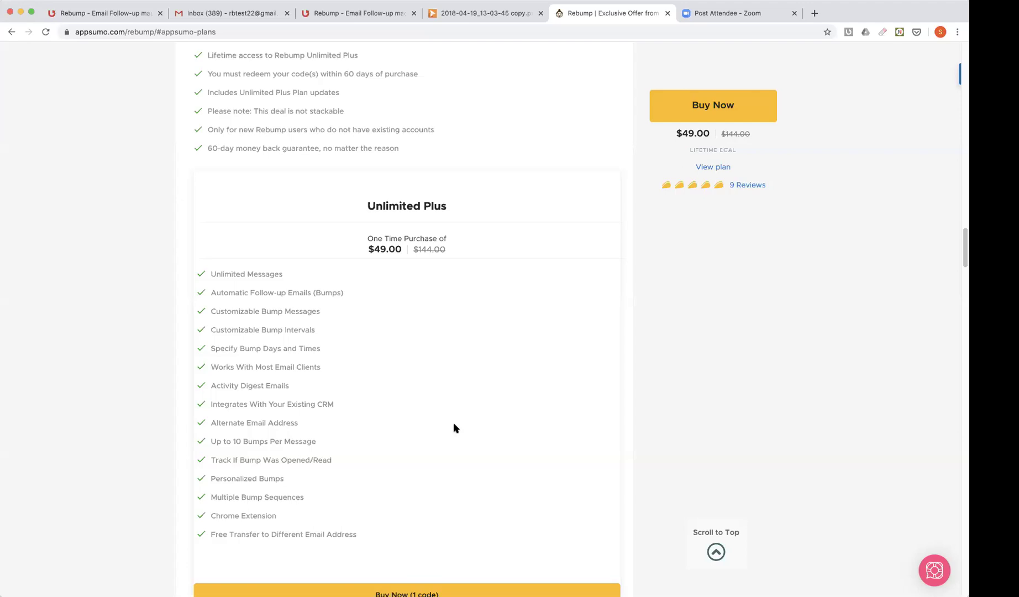
Step: Scroll further to reveal the one-time $49.00 Buy Now (1 code) button and Reviews & Questions
{"action": "scroll", "coordinate": [453, 428], "scroll_direction": "down", "scroll_amount": 2}
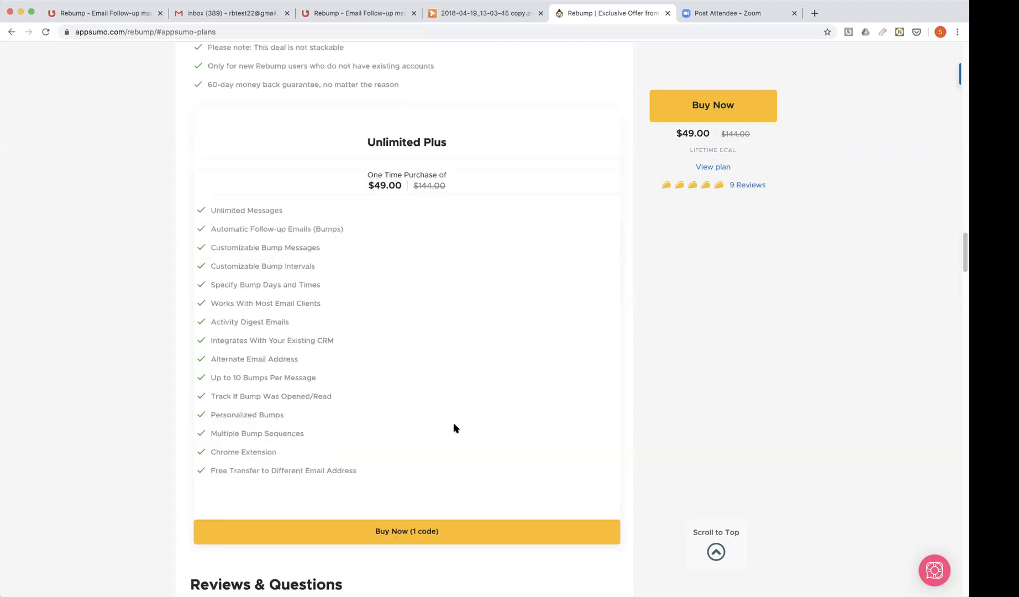